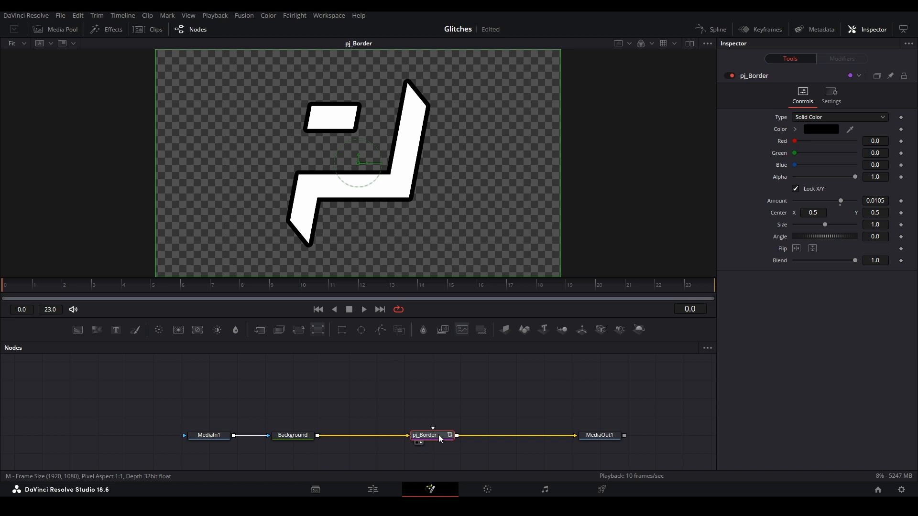
Step: Delete the pj_Border node between the Background node and MediaOut1
{"action": "left_click", "coordinate": [489, 373]}
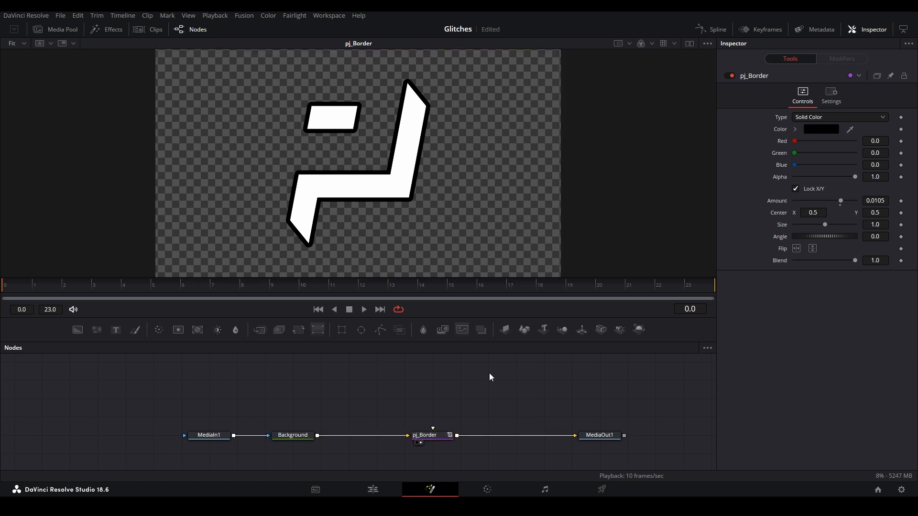
{"action": "key", "text": "Delete"}
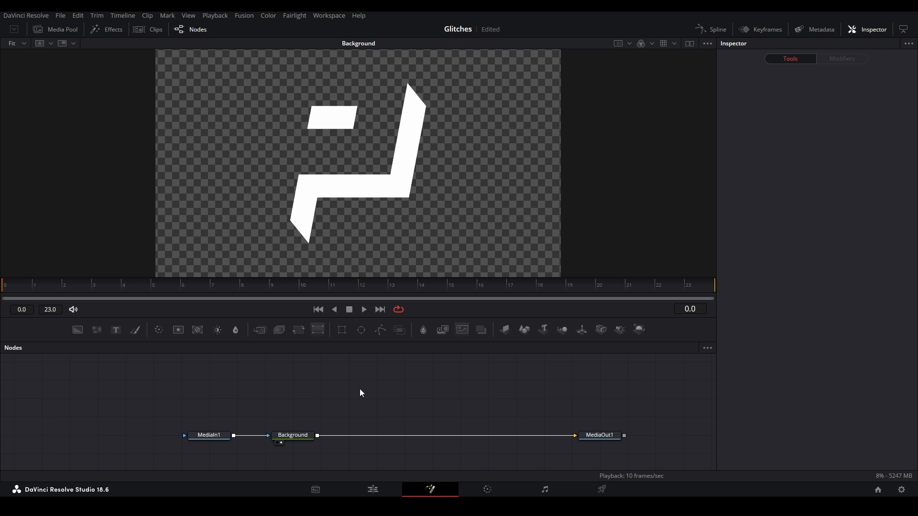
Step: Add an Erode/Dilate node, a Background node and a Merge node, stacked above the main node connection
{"action": "key", "text": "shift+space"}
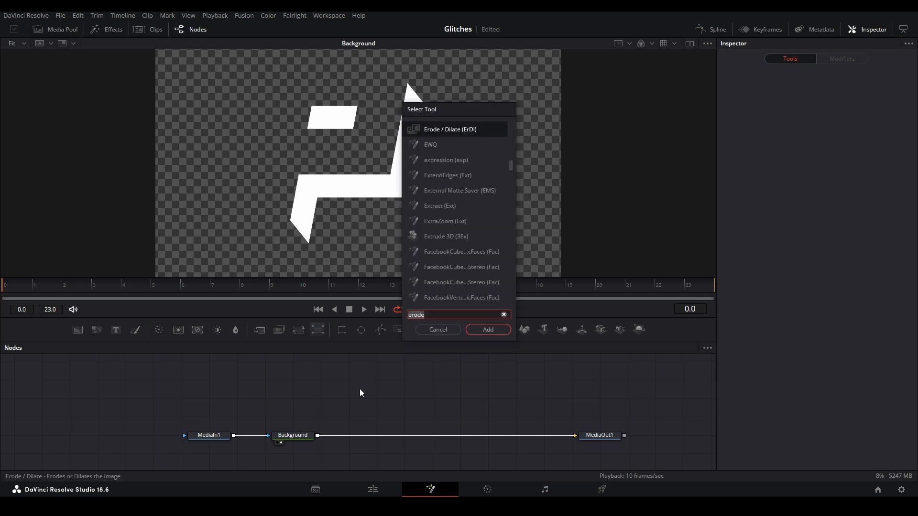
{"action": "type", "text": "erode"}
{"action": "key", "text": "Return"}
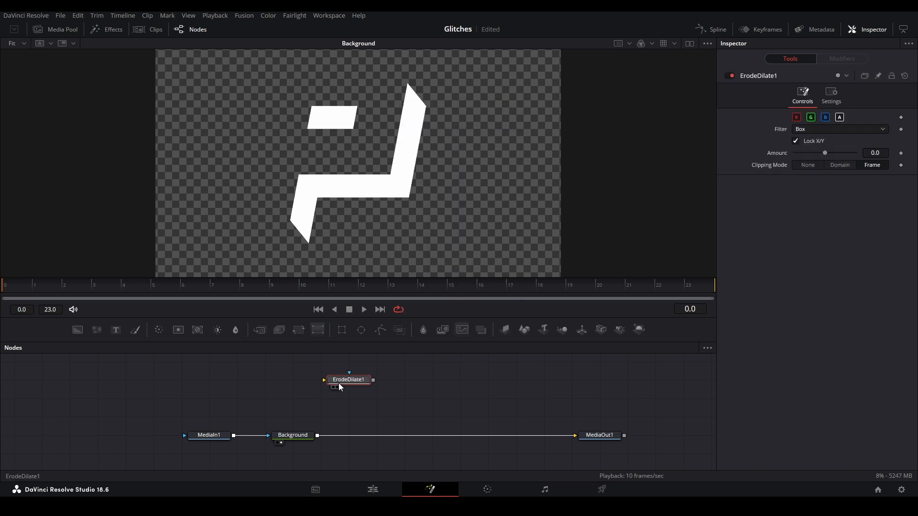
{"action": "left_click_drag", "start_coordinate": [340, 381], "coordinate": [397, 381]}
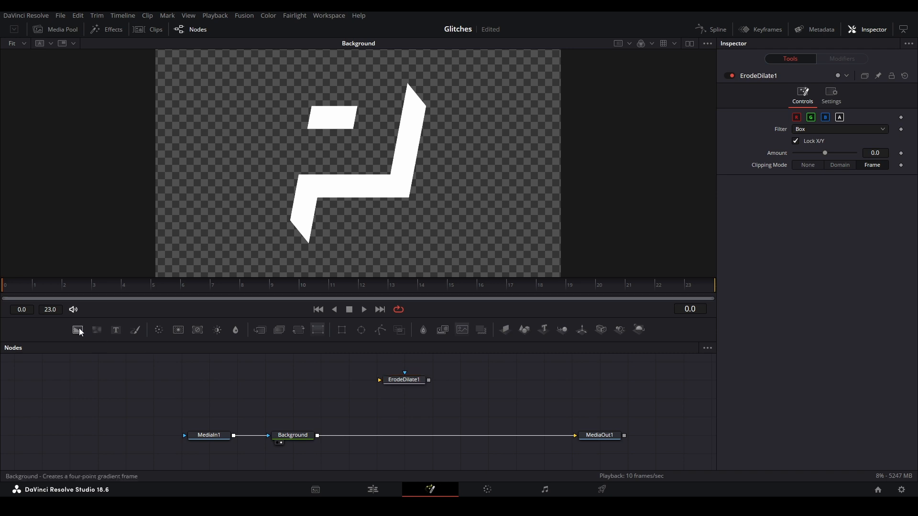
{"action": "left_click_drag", "start_coordinate": [77, 330], "coordinate": [410, 404]}
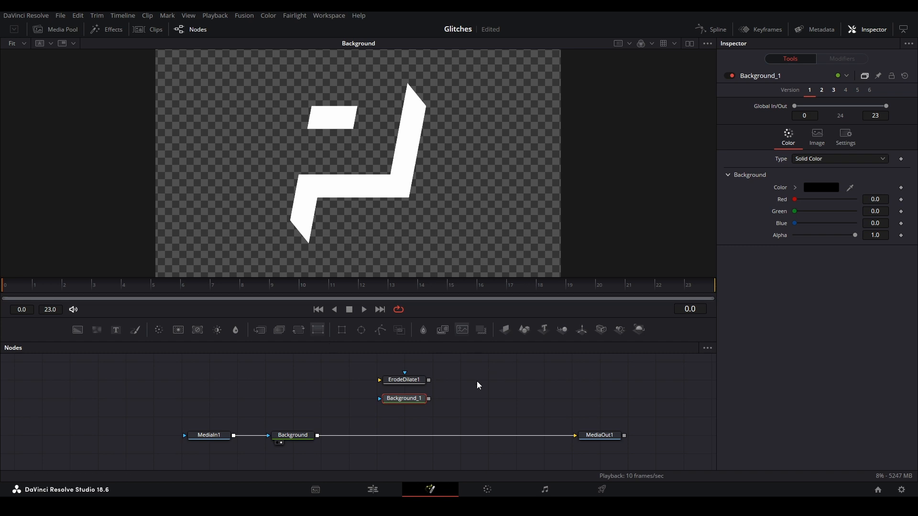
{"action": "left_click_drag", "start_coordinate": [260, 330], "coordinate": [405, 417]}
Step: Connect the original Background to ErodeDilate1, ErodeDilate1 to Background_1's effect mask, and Background_1 to Merge1's foreground
{"action": "scroll", "coordinate": [328, 436], "scroll_direction": "up", "scroll_amount": 2}
{"action": "left_click_drag", "start_coordinate": [303, 436], "coordinate": [320, 411]}
{"action": "left_click_drag", "start_coordinate": [383, 397], "coordinate": [352, 426]}
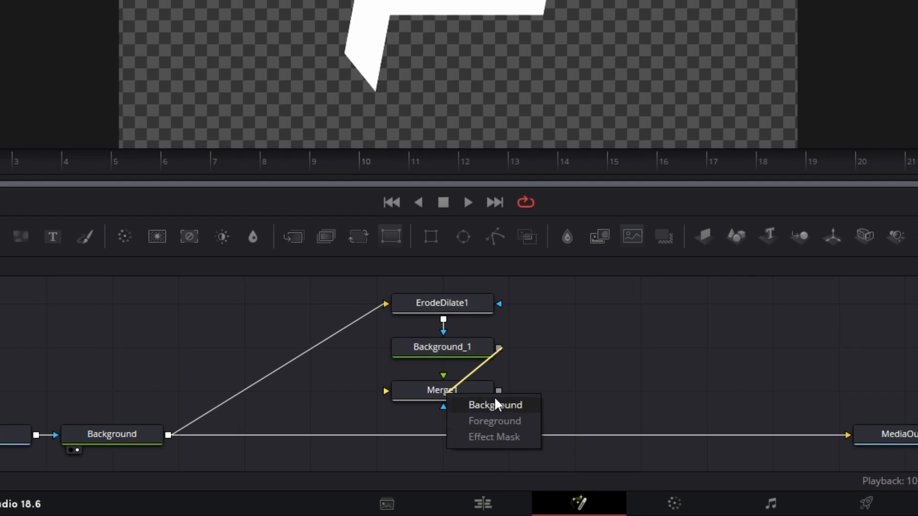
{"action": "left_click", "coordinate": [492, 423]}
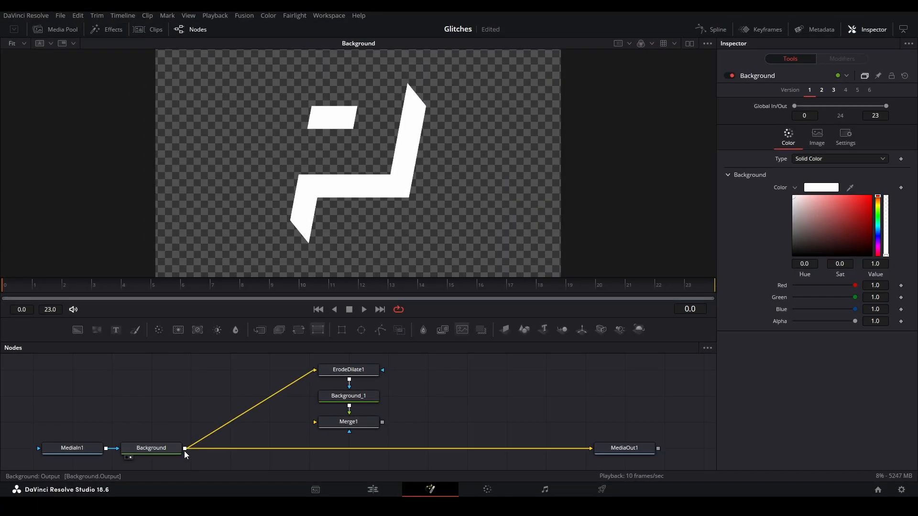
Step: Connect the original Background node to Merge1's background input and show Merge1 in the viewer
{"action": "left_click_drag", "start_coordinate": [168, 435], "coordinate": [166, 338]}
{"action": "left_click_drag", "start_coordinate": [185, 407], "coordinate": [327, 443]}
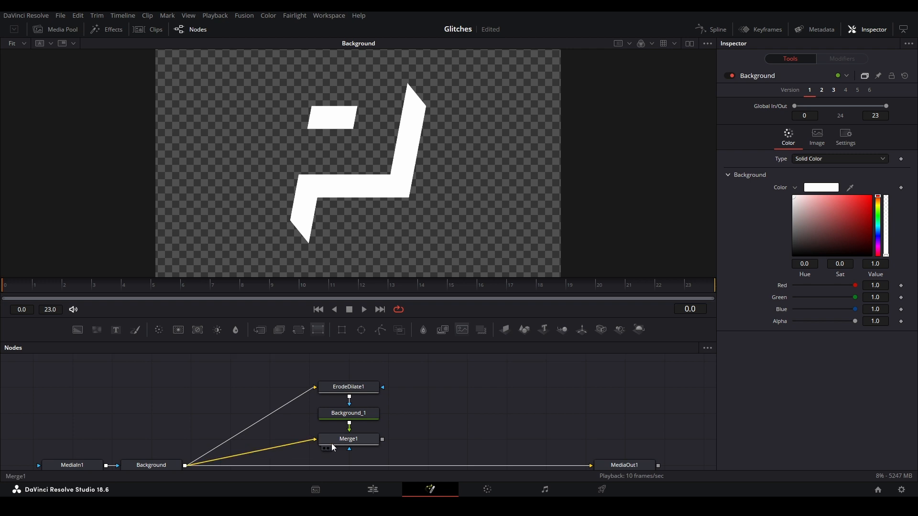
{"action": "left_click", "coordinate": [331, 444]}
{"action": "key", "text": "1"}
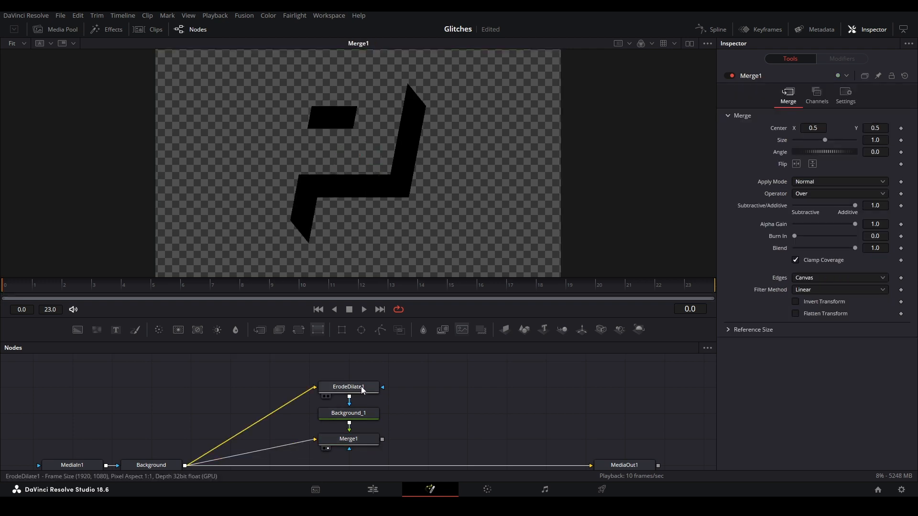
Step: Set ErodeDilate1's amount to 0.0052 and its filter to Circle
{"action": "left_click", "coordinate": [360, 391]}
{"action": "left_click_drag", "start_coordinate": [820, 153], "coordinate": [838, 153]}
{"action": "left_click", "coordinate": [828, 131]}
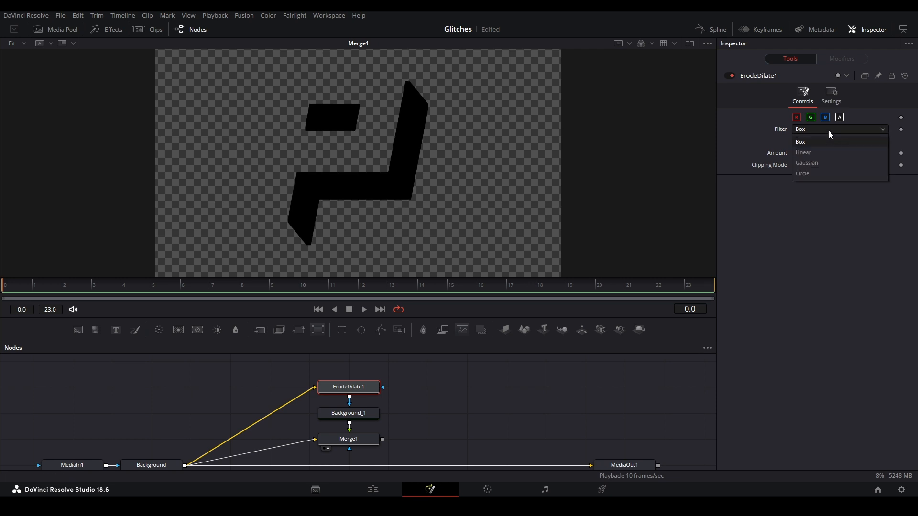
{"action": "left_click", "coordinate": [831, 171]}
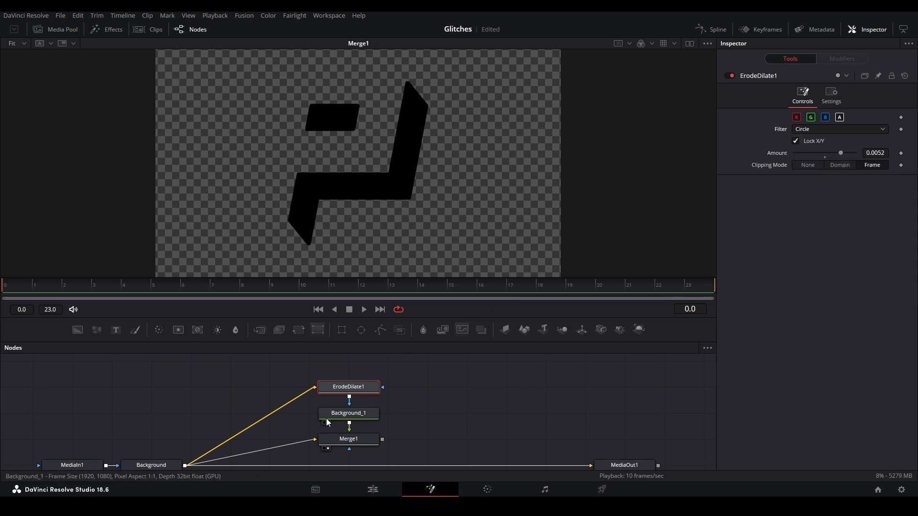
Step: Set Merge1's operator to Under so the black outline sits behind the white logo
{"action": "left_click_drag", "start_coordinate": [223, 460], "coordinate": [267, 430]}
{"action": "left_click", "coordinate": [223, 435]}
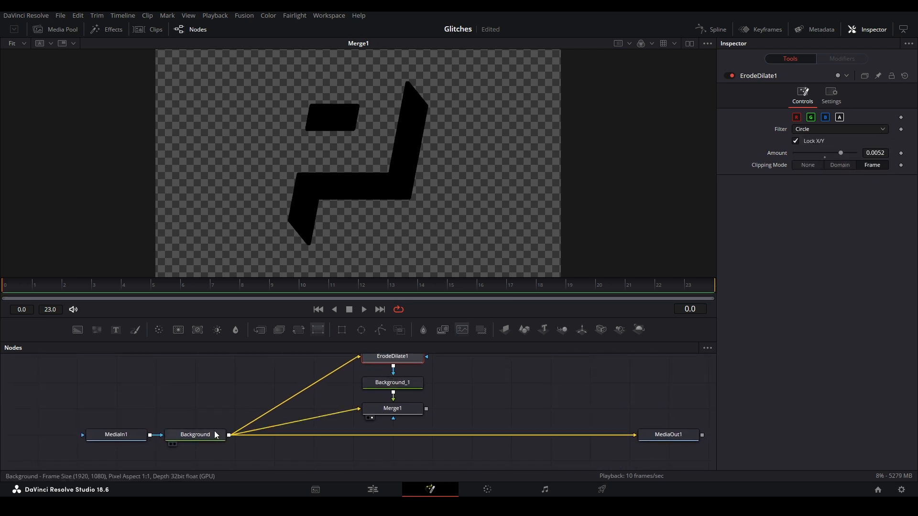
{"action": "left_click", "coordinate": [413, 410]}
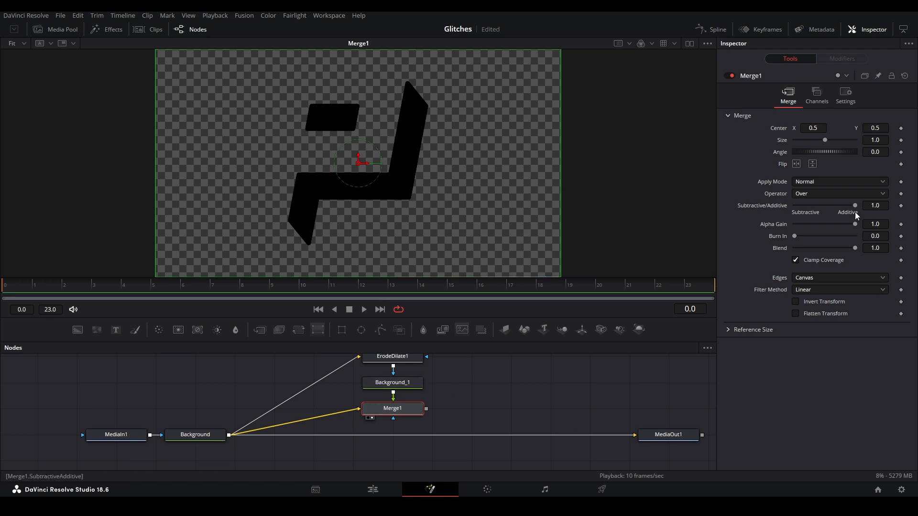
{"action": "left_click", "coordinate": [812, 193]}
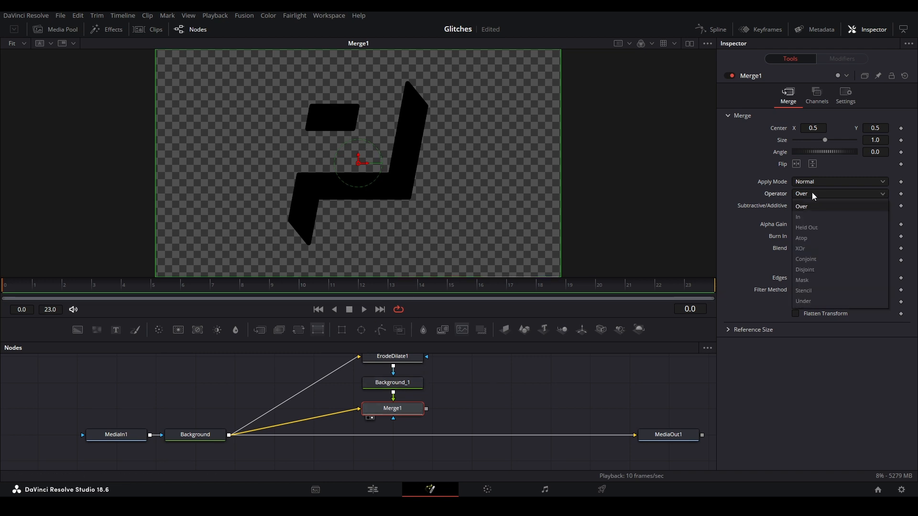
{"action": "left_click", "coordinate": [830, 302]}
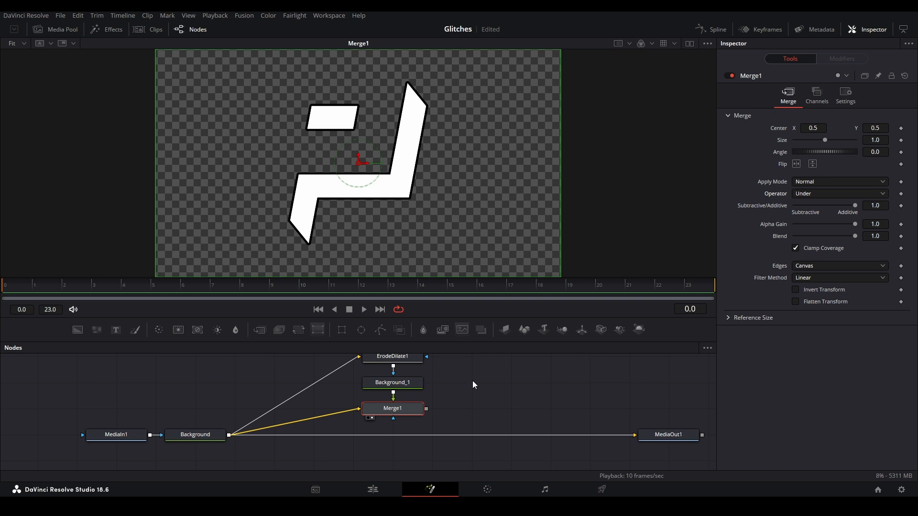
Step: Try offsetting and resizing the outline with Merge1's center and size, undoing both changes
{"action": "left_click_drag", "start_coordinate": [473, 381], "coordinate": [487, 400]}
{"action": "mouse_move", "coordinate": [358, 162]}
{"action": "left_mouse_down"}
{"action": "mouse_move", "coordinate": [587, 151]}
{"action": "mouse_move", "coordinate": [359, 175]}
{"action": "left_mouse_up"}
{"action": "key", "text": "ctrl+z"}
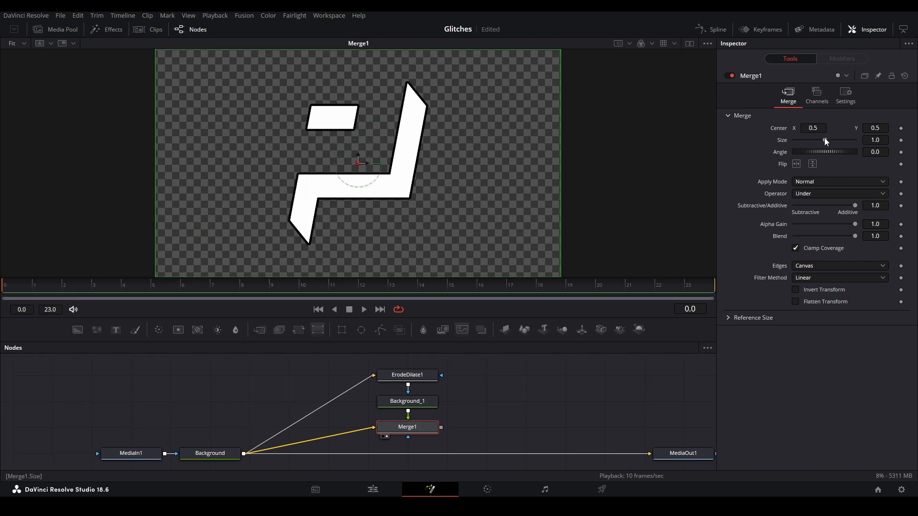
{"action": "left_click_drag", "start_coordinate": [825, 140], "coordinate": [818, 144]}
{"action": "key", "text": "ctrl+z"}
Step: Try a lighter outline color on Background_1, then undo the color change
{"action": "left_click", "coordinate": [550, 369]}
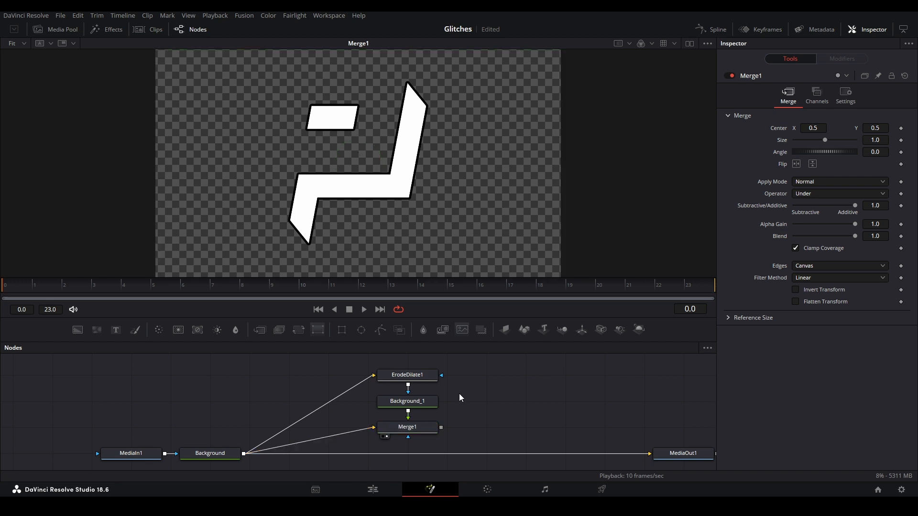
{"action": "left_click", "coordinate": [423, 405]}
{"action": "left_click", "coordinate": [796, 187]}
{"action": "left_click_drag", "start_coordinate": [813, 214], "coordinate": [799, 204]}
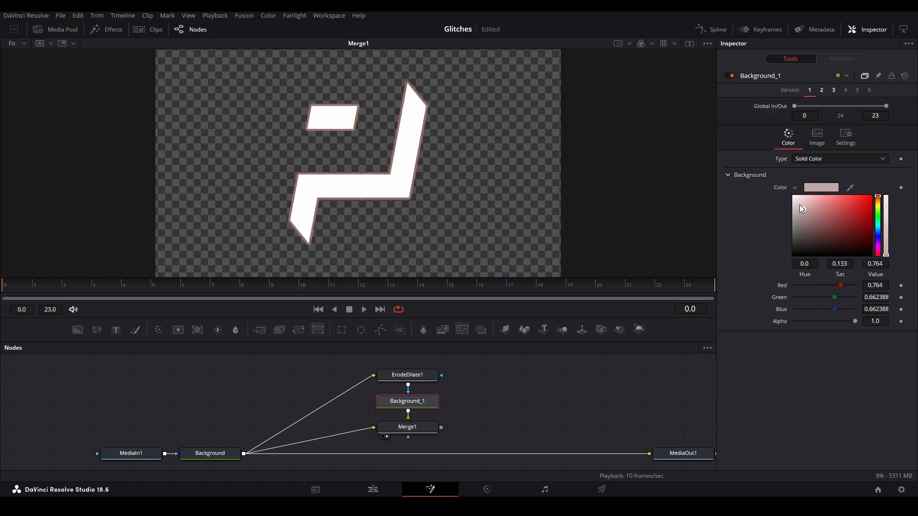
{"action": "key", "text": "ctrl+z"}
Step: Set ErodeDilate1's amount to 0.01
{"action": "left_click", "coordinate": [426, 377]}
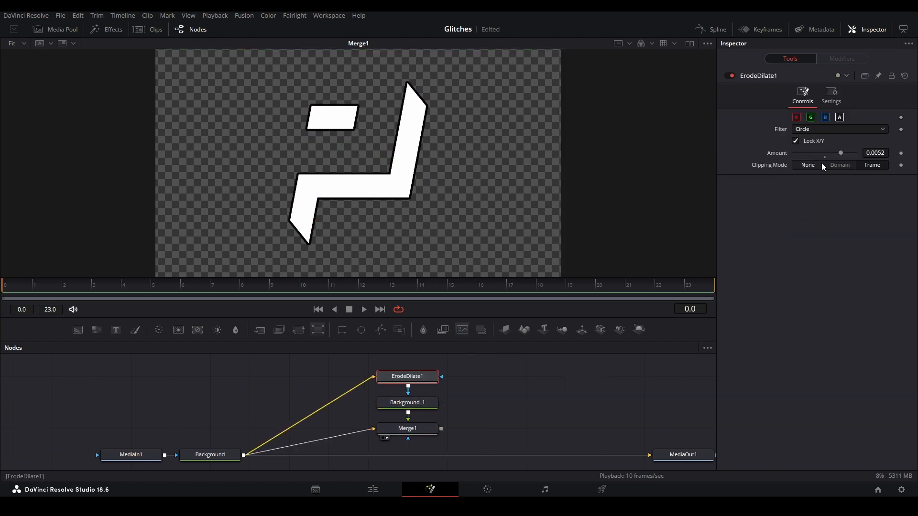
{"action": "mouse_move", "coordinate": [839, 153]}
{"action": "left_mouse_down"}
{"action": "mouse_move", "coordinate": [823, 150]}
{"action": "mouse_move", "coordinate": [865, 138]}
{"action": "mouse_move", "coordinate": [831, 137]}
{"action": "mouse_move", "coordinate": [853, 143]}
{"action": "left_mouse_up"}
{"action": "left_click", "coordinate": [824, 156]}
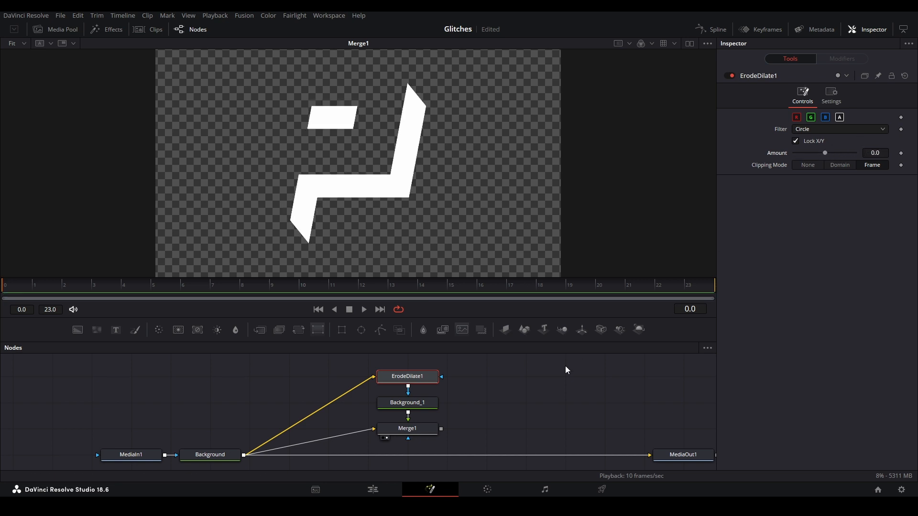
{"action": "left_click_drag", "start_coordinate": [876, 153], "coordinate": [890, 159]}
{"action": "type", "text": "1"}
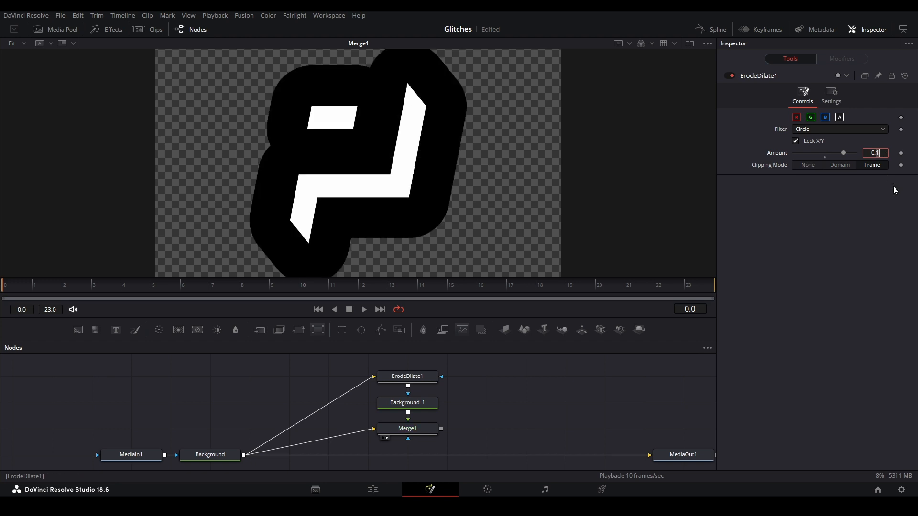
{"action": "key", "text": "Down"}
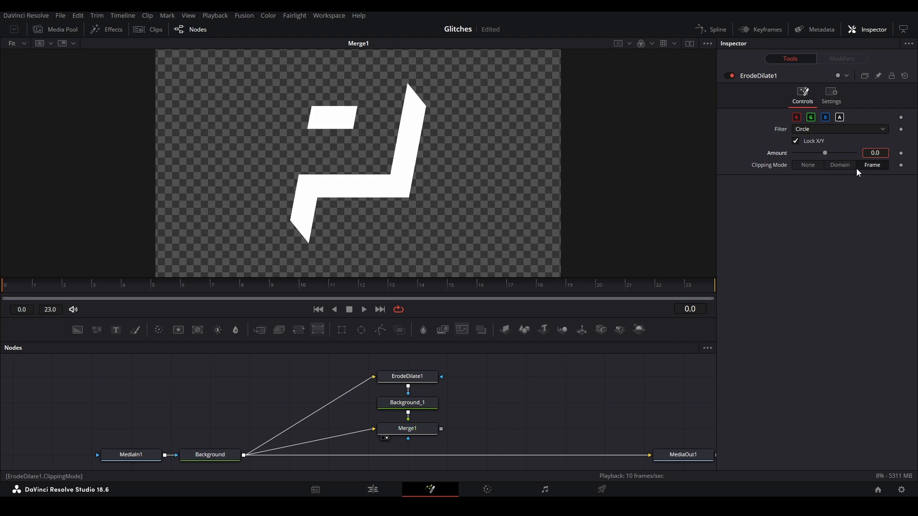
{"action": "type", "text": "1"}
{"action": "key", "text": "Return"}
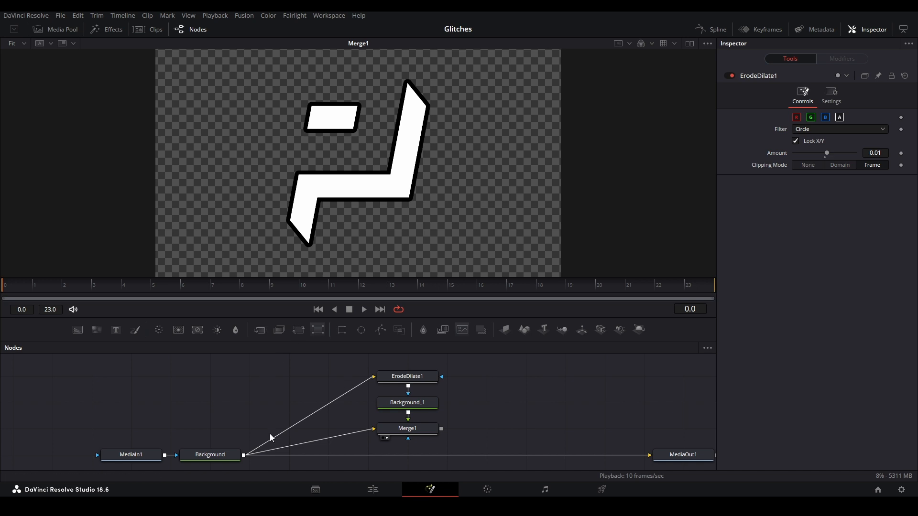
Step: Add a pipe router on the connections feeding ErodeDilate1 and Merge1, place it in line with Merge1, and rename it A
{"action": "left_click", "coordinate": [253, 452], "text": "alt"}
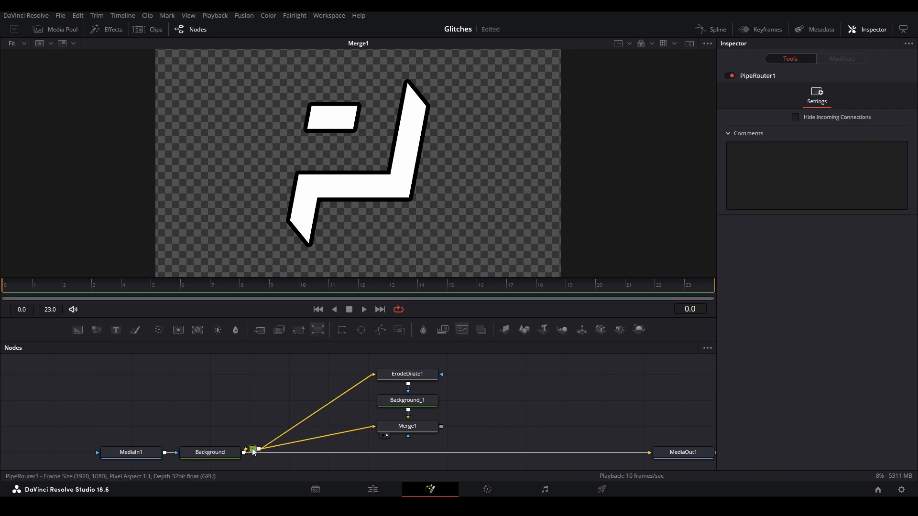
{"action": "left_click_drag", "start_coordinate": [253, 450], "coordinate": [329, 425]}
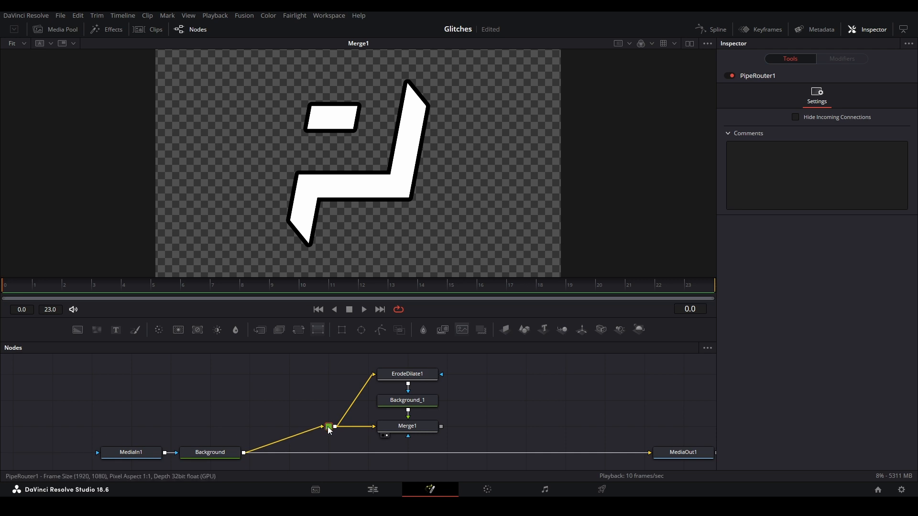
{"action": "key", "text": "F2"}
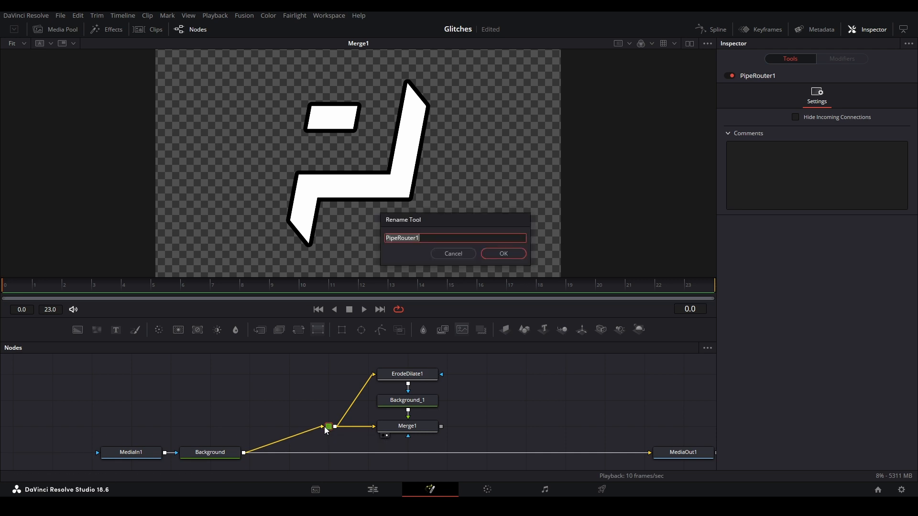
{"action": "type", "text": "A"}
{"action": "key", "text": "Return"}
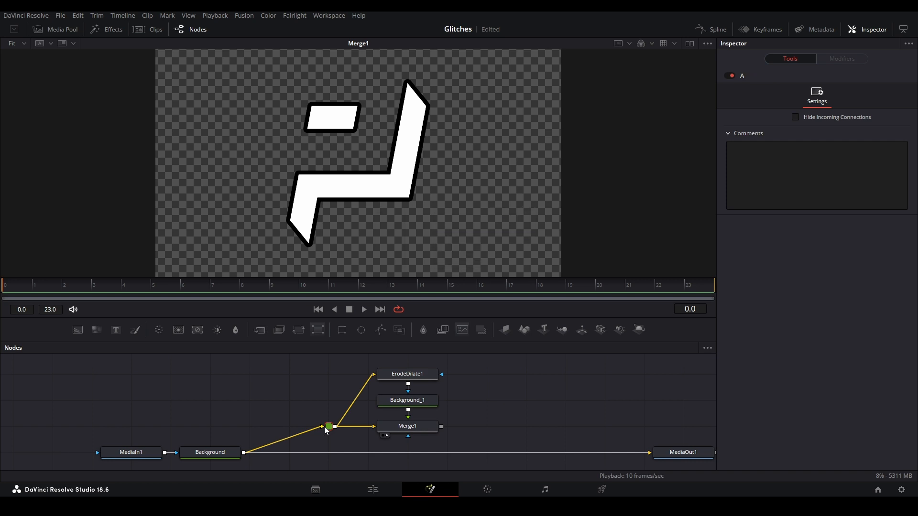
Step: Add a pj_Border node in the empty area below the main node connection
{"action": "left_click", "coordinate": [407, 426]}
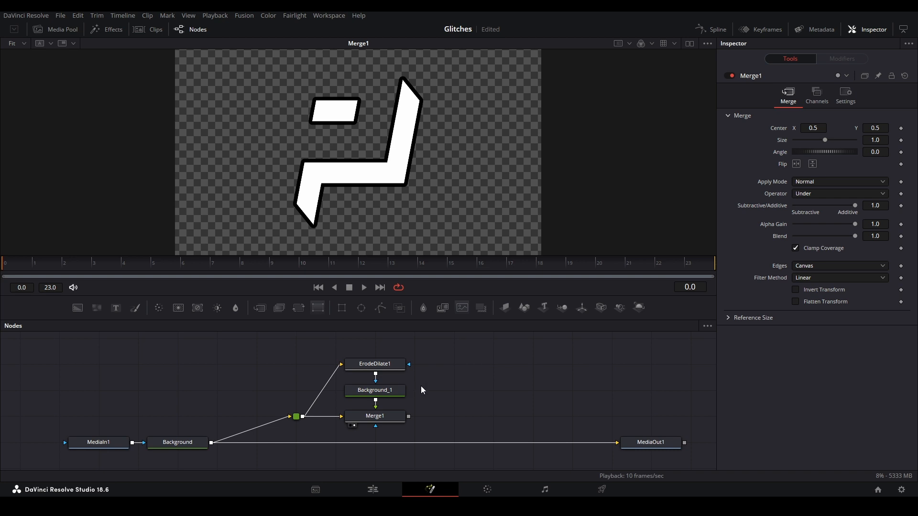
{"action": "left_click_drag", "start_coordinate": [441, 413], "coordinate": [455, 353]}
{"action": "key", "text": "shift+space"}
{"action": "type", "text": "border"}
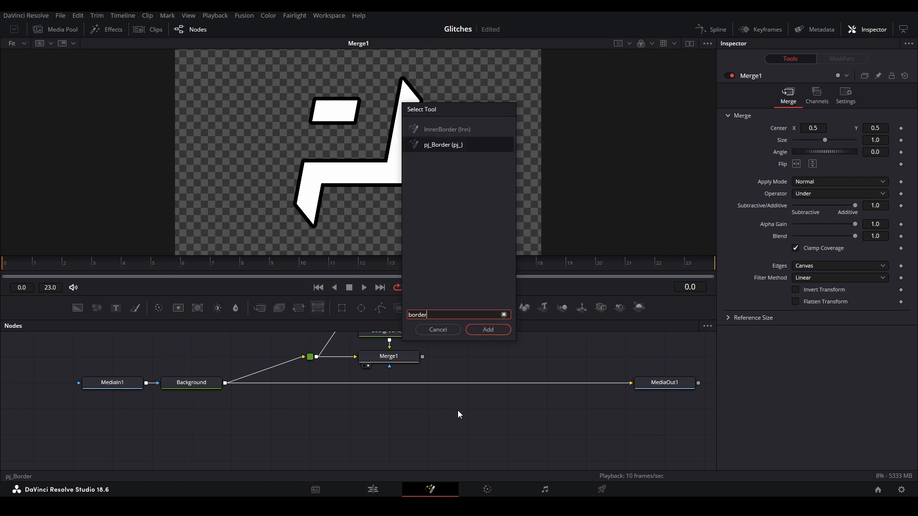
{"action": "key", "text": "Return"}
Step: Add a Text node connected to pj_Border's input and show pj_Border in the viewer
{"action": "left_click", "coordinate": [173, 373]}
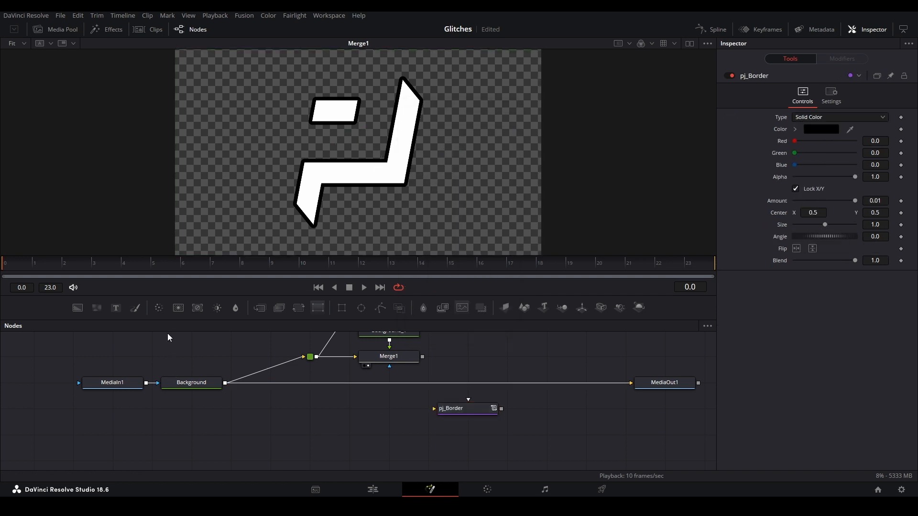
{"action": "left_click", "coordinate": [320, 424]}
{"action": "left_click_drag", "start_coordinate": [343, 409], "coordinate": [431, 94]}
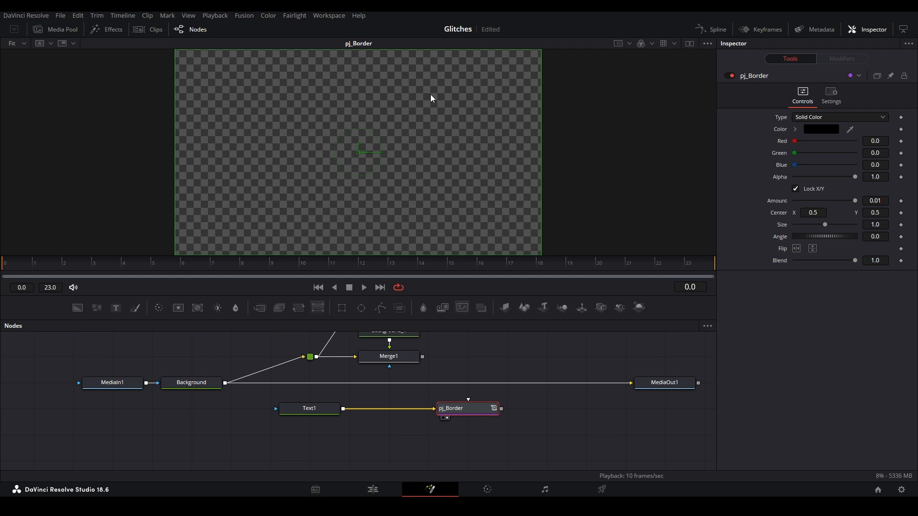
Step: Set Text1's text to PEEJ and its size to 0.4921, then select the pj_Border node
{"action": "left_click", "coordinate": [323, 406]}
{"action": "type", "text": "PEEJ"}
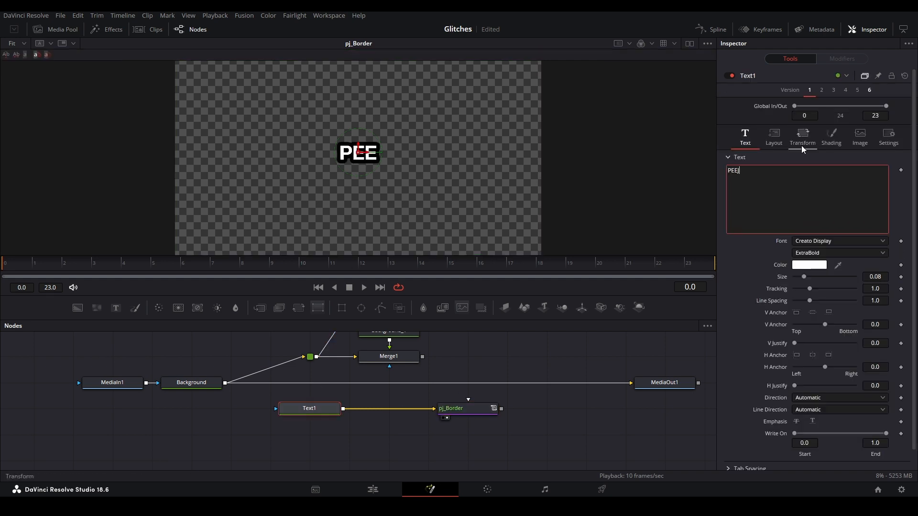
{"action": "left_click_drag", "start_coordinate": [806, 276], "coordinate": [854, 277]}
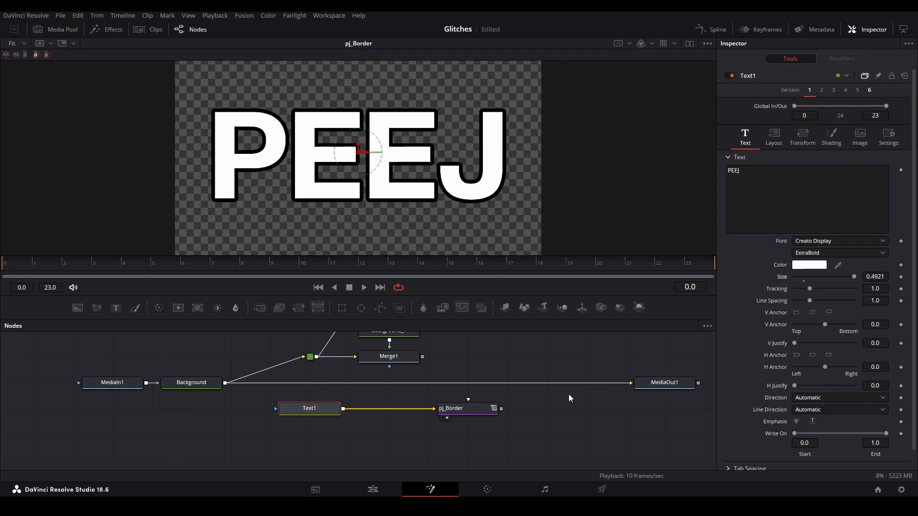
{"action": "left_click_drag", "start_coordinate": [468, 408], "coordinate": [462, 213]}
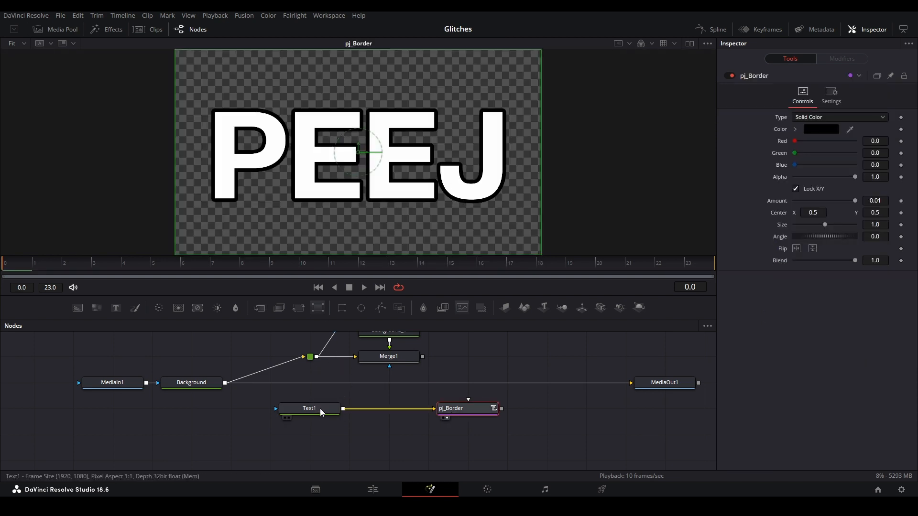
Step: Set Text1's image width to 3419
{"action": "scroll", "coordinate": [320, 408], "scroll_direction": "up", "scroll_amount": 1}
{"action": "left_click", "coordinate": [317, 423]}
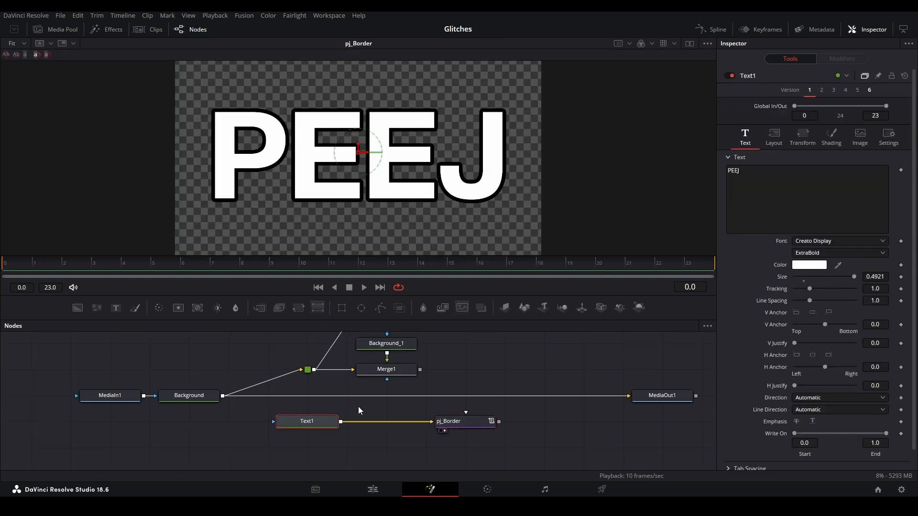
{"action": "left_click", "coordinate": [852, 131]}
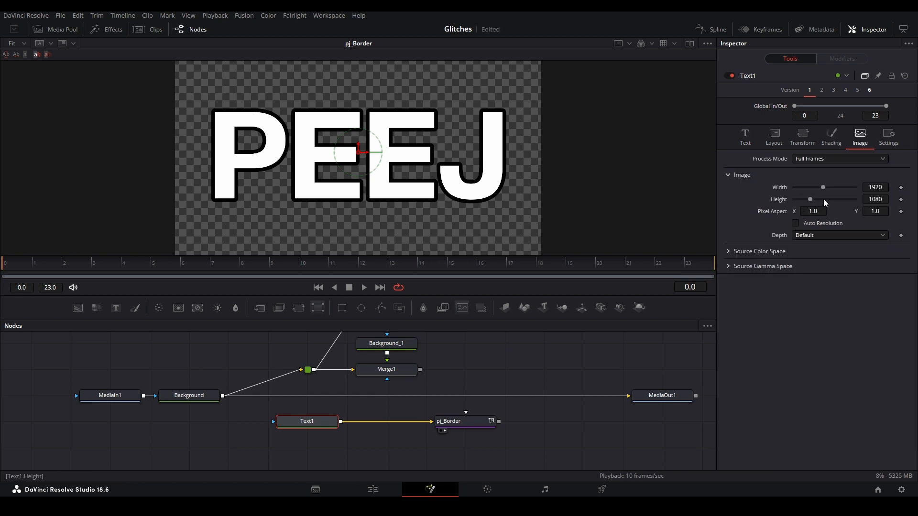
{"action": "left_click_drag", "start_coordinate": [822, 188], "coordinate": [846, 188]}
{"action": "scroll", "coordinate": [594, 134], "scroll_direction": "down", "scroll_amount": 2}
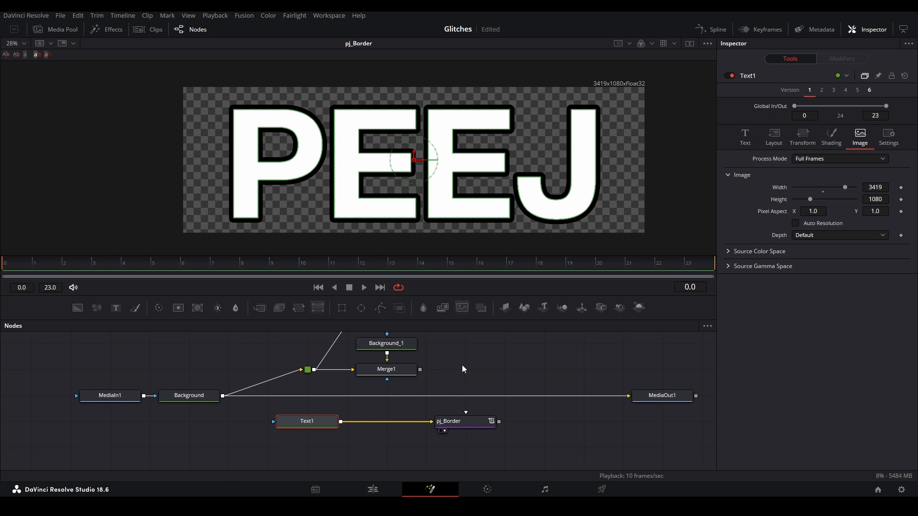
Step: Disconnect Background from pipe router A, feed Text1 into the router instead, and show Merge1 in the viewer
{"action": "left_click", "coordinate": [285, 383]}
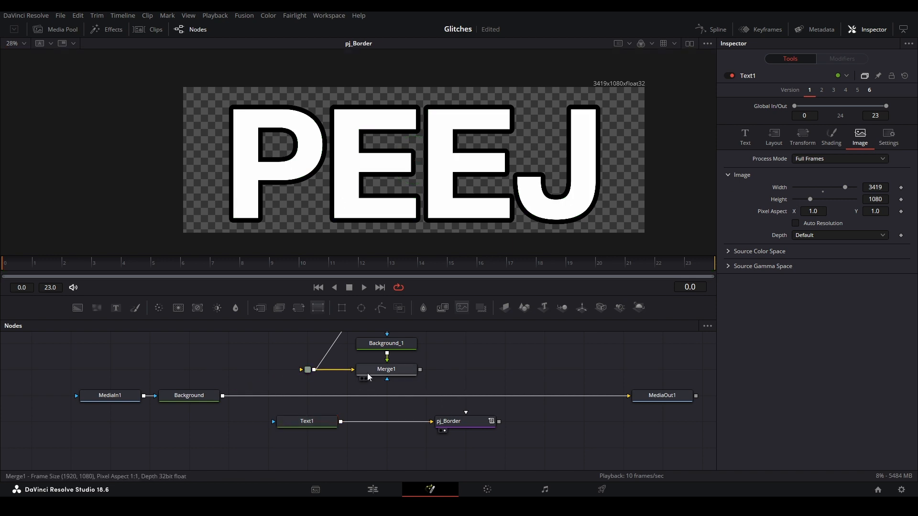
{"action": "left_click_drag", "start_coordinate": [340, 422], "coordinate": [303, 371]}
{"action": "left_click", "coordinate": [375, 368]}
{"action": "key", "text": "2"}
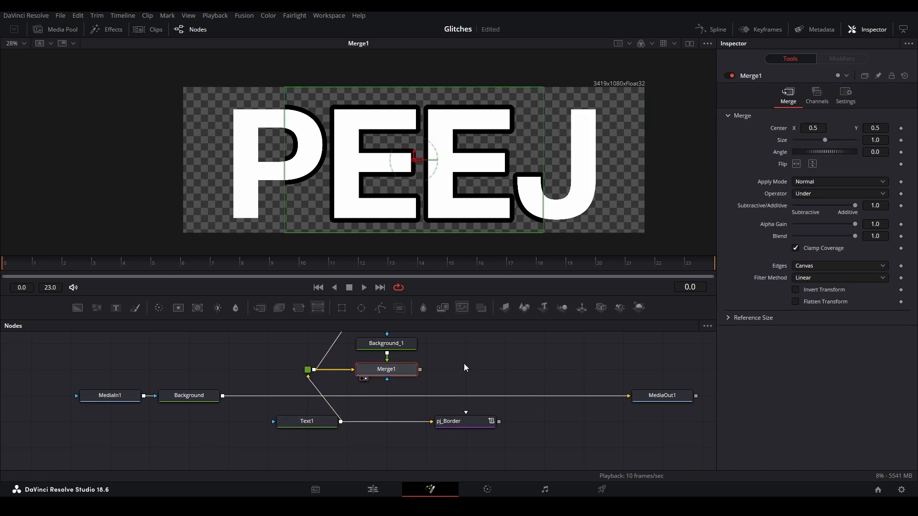
{"action": "left_click", "coordinate": [463, 364]}
{"action": "left_click_drag", "start_coordinate": [262, 102], "coordinate": [551, 216]}
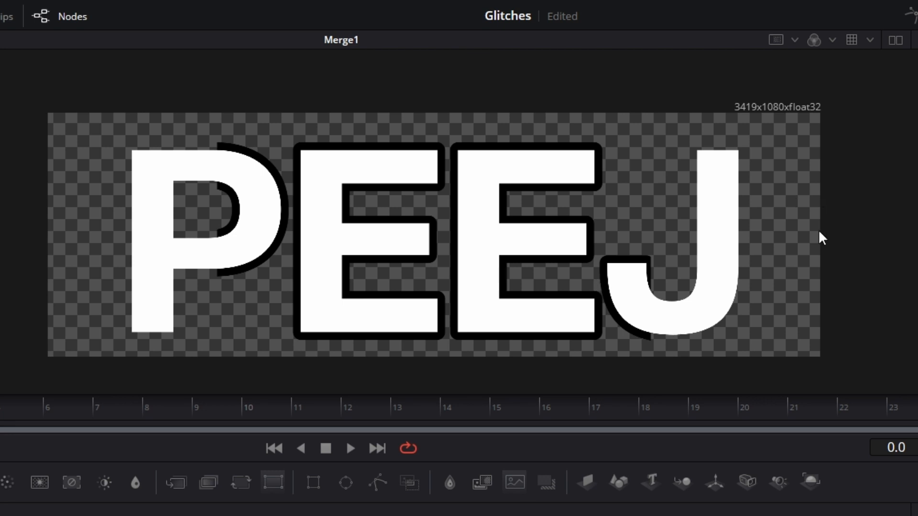
{"action": "left_click_drag", "start_coordinate": [711, 82], "coordinate": [836, 146]}
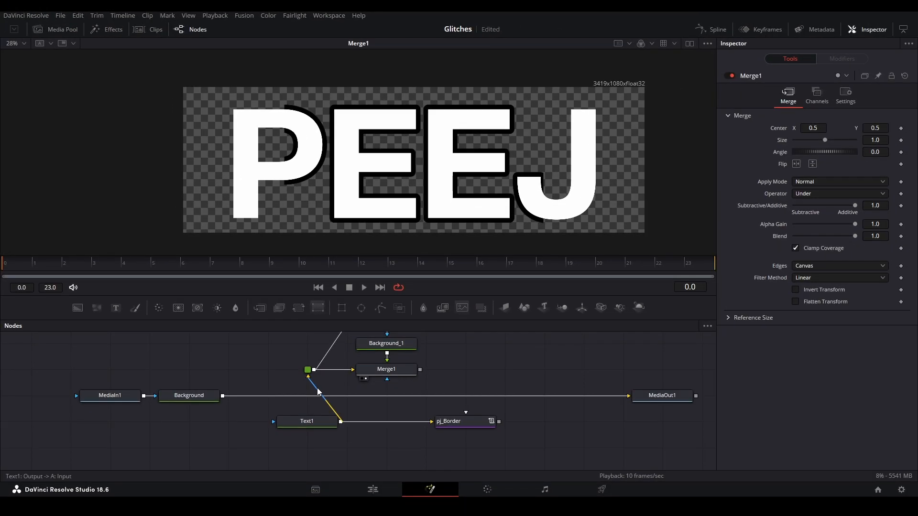
Step: Disconnect Text1 from both pipe router A and pj_Border
{"action": "left_click", "coordinate": [317, 388]}
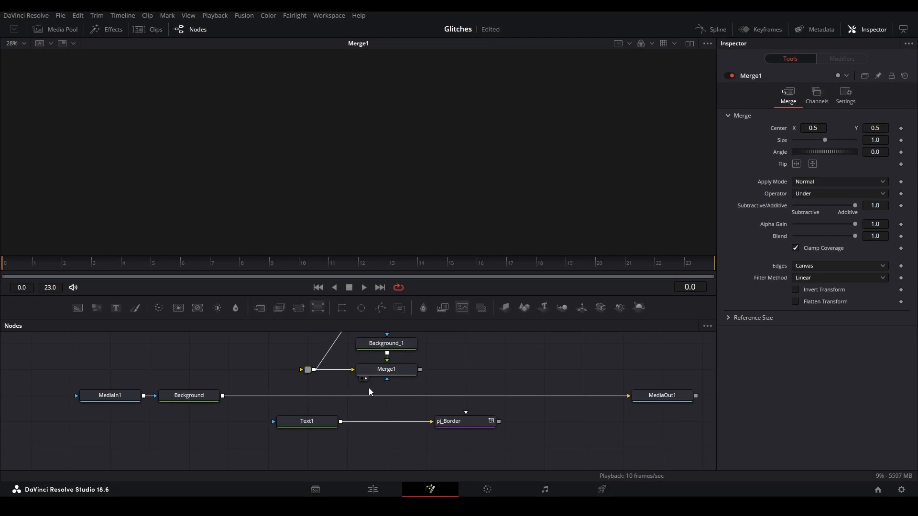
{"action": "left_click_drag", "start_coordinate": [469, 410], "coordinate": [463, 401]}
{"action": "left_click", "coordinate": [406, 411]}
Step: Convert the pj_Border macro into a group with the hos_Macro2Group flow script
{"action": "right_click", "coordinate": [450, 410]}
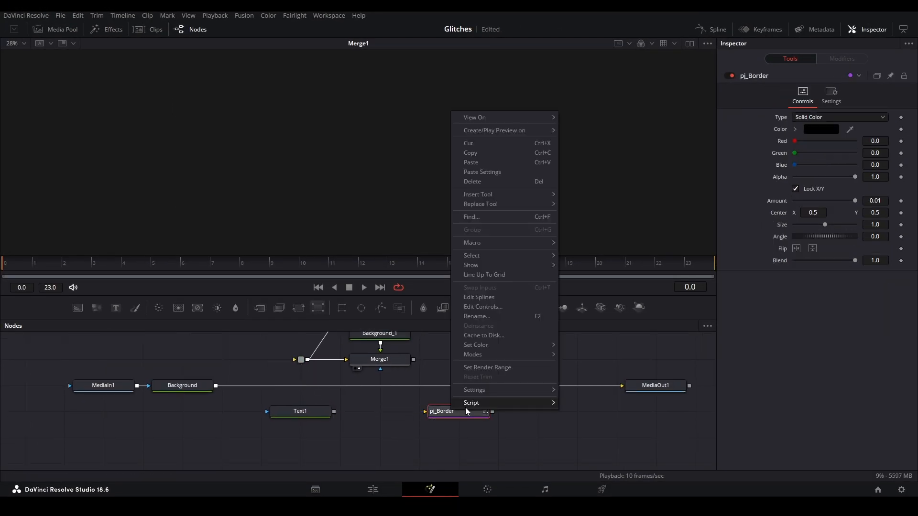
{"action": "mouse_move", "coordinate": [499, 404]}
{"action": "mouse_move", "coordinate": [598, 425]}
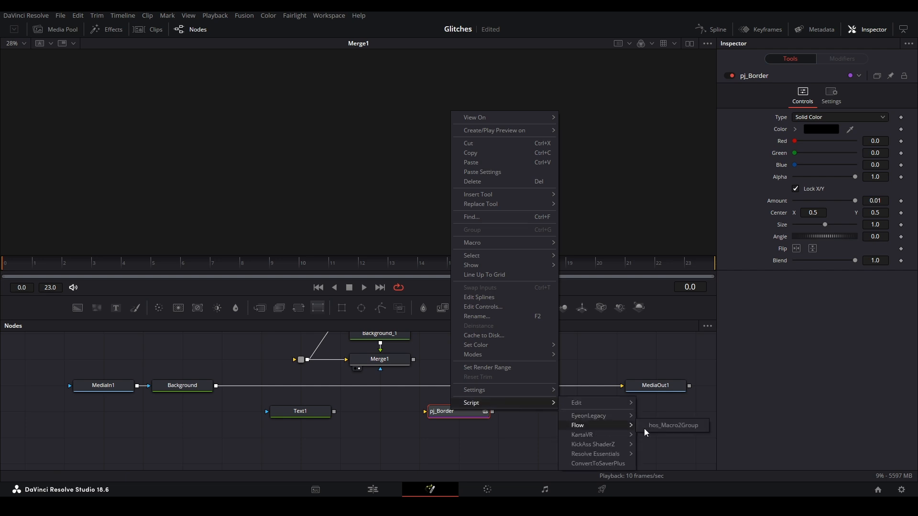
{"action": "left_click", "coordinate": [690, 426]}
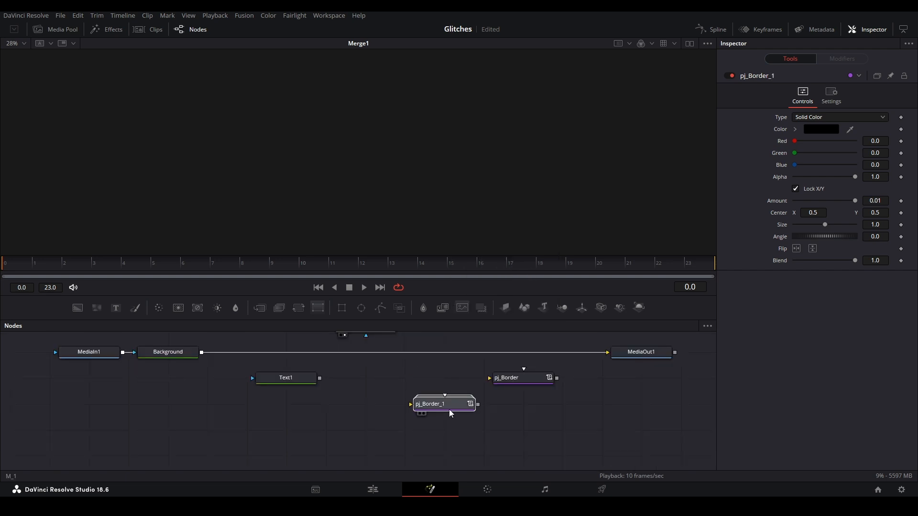
Step: Open the pj_Border_1 group and display the comments and frame render script of its Bg_1 node
{"action": "double_click", "coordinate": [451, 409]}
{"action": "left_click_drag", "start_coordinate": [469, 422], "coordinate": [441, 406]}
{"action": "left_click", "coordinate": [472, 423]}
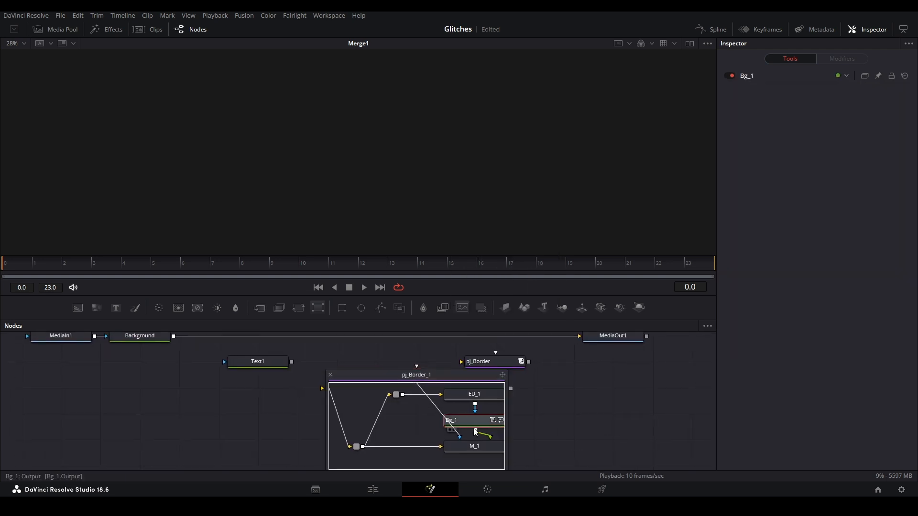
{"action": "left_click", "coordinate": [779, 76]}
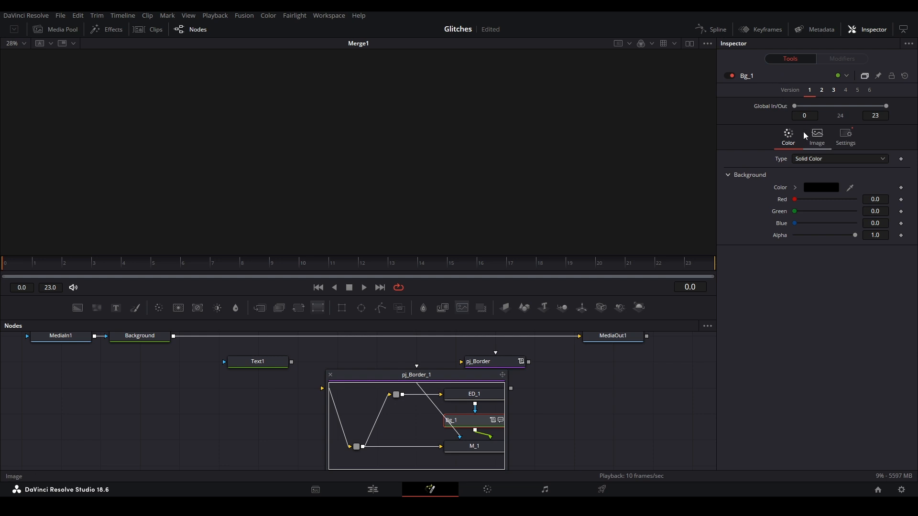
{"action": "left_click", "coordinate": [845, 135]}
{"action": "scroll", "coordinate": [790, 335], "scroll_direction": "down", "scroll_amount": 2}
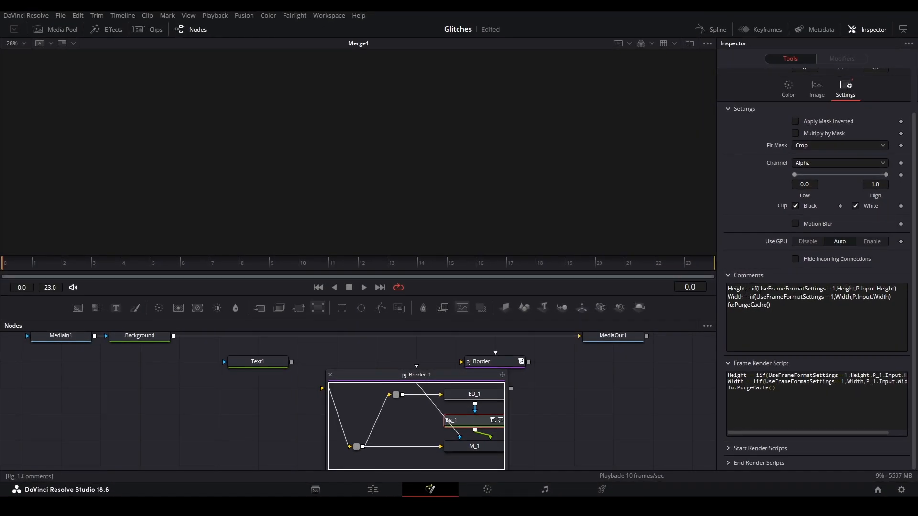
Step: Compare Bg_1's resolution and Auto Resolution settings with its frame render script, and inspect the group's pipe routers
{"action": "left_click", "coordinate": [817, 87]}
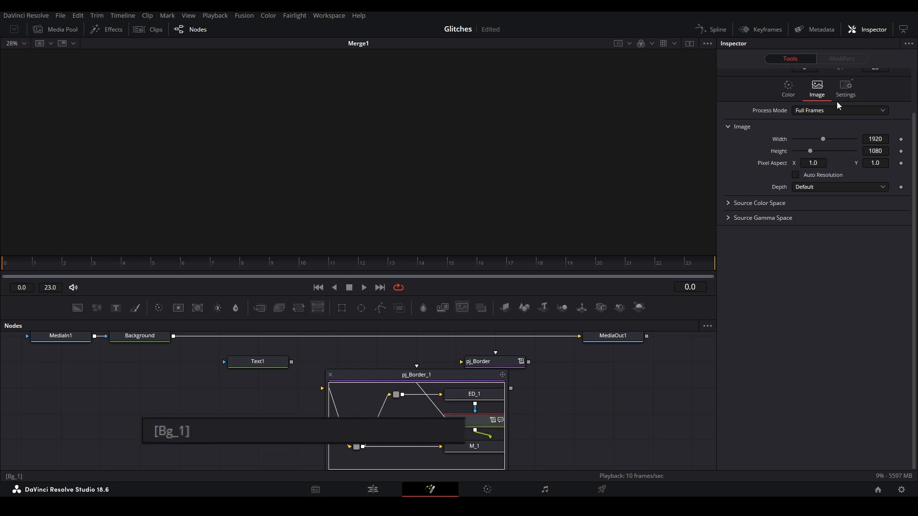
{"action": "left_click", "coordinate": [846, 87]}
{"action": "left_click", "coordinate": [817, 87]}
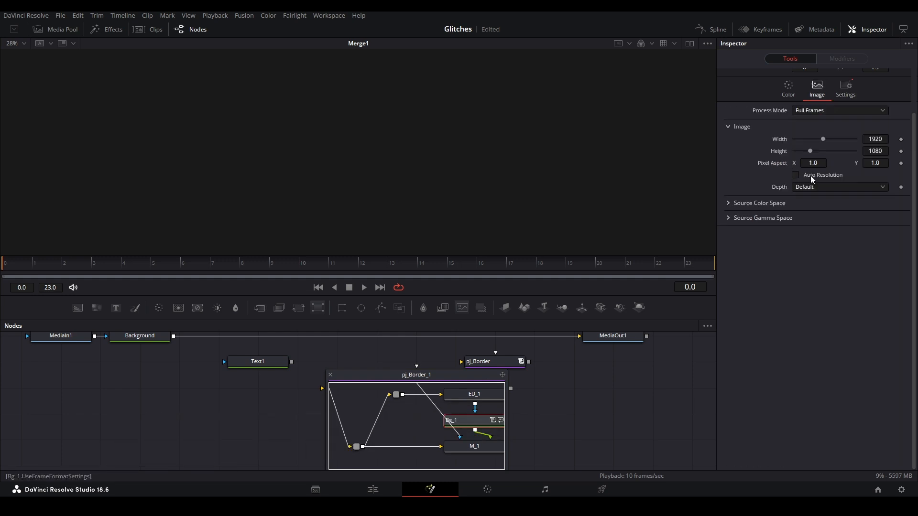
{"action": "left_click", "coordinate": [845, 87]}
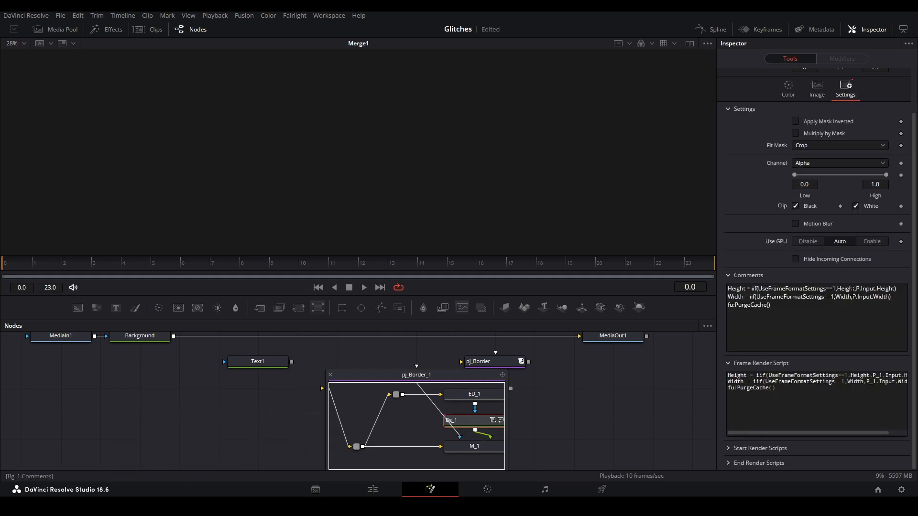
{"action": "left_click", "coordinate": [816, 90]}
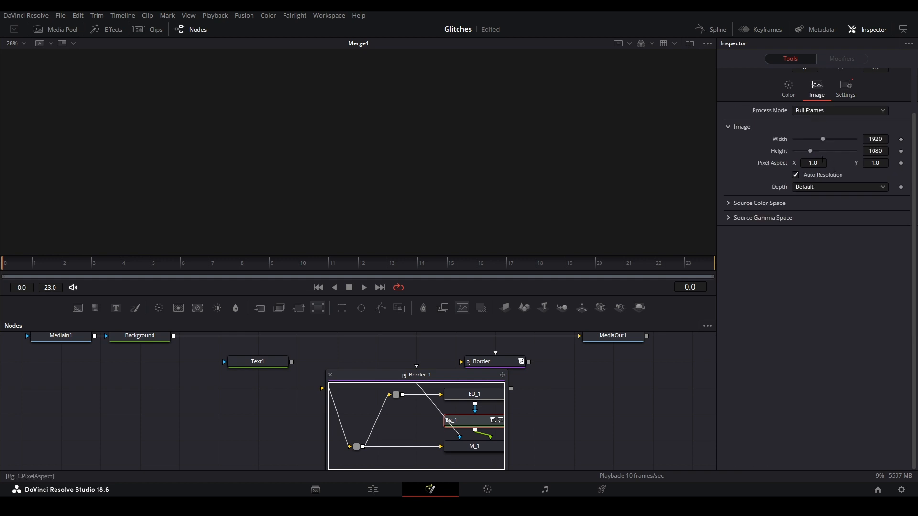
{"action": "left_click", "coordinate": [834, 95]}
{"action": "left_click", "coordinate": [817, 87]}
{"action": "left_click", "coordinate": [846, 88]}
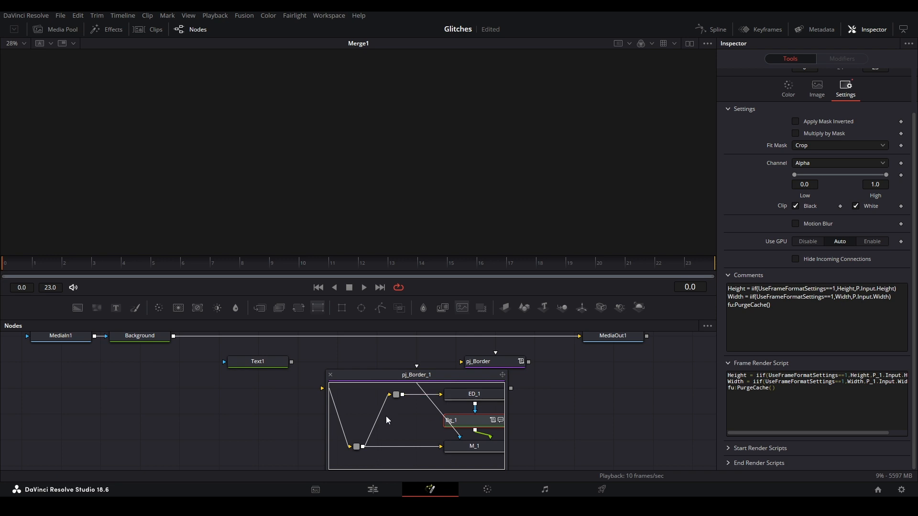
{"action": "left_click", "coordinate": [395, 399]}
{"action": "left_click", "coordinate": [356, 447]}
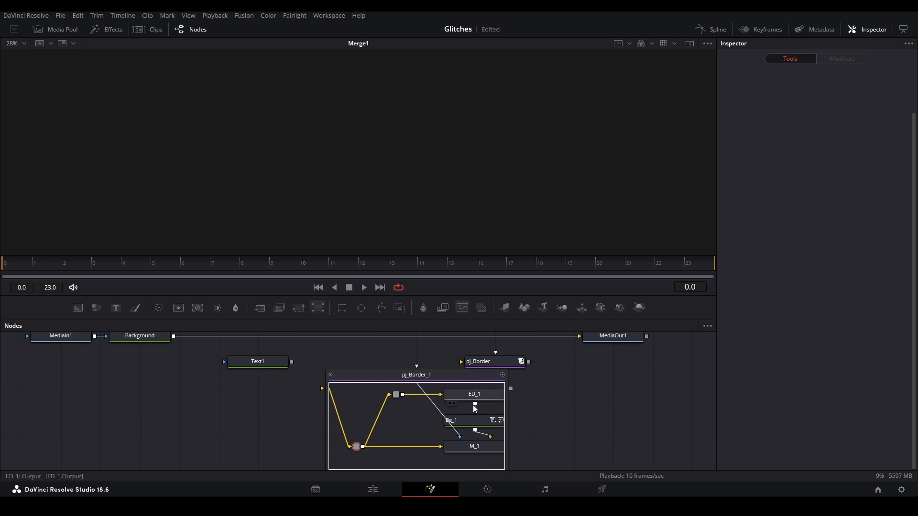
Step: Copy the script text from Bg_1's comments and paste it into Background_1's Frame Render Script
{"action": "left_click", "coordinate": [456, 421]}
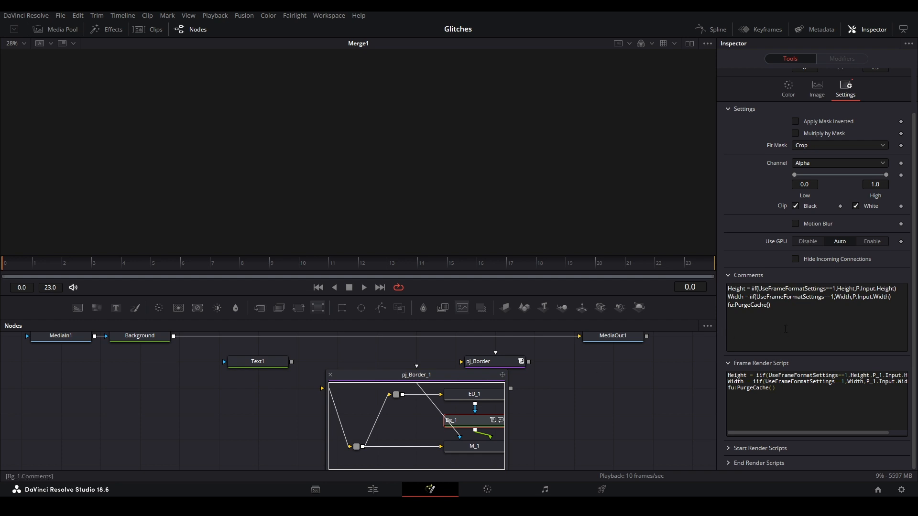
{"action": "key", "text": "ctrl+a"}
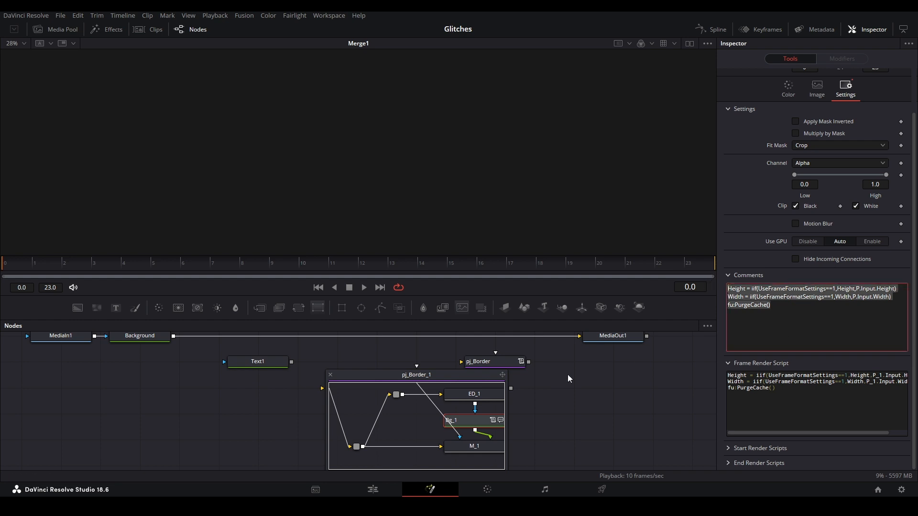
{"action": "left_click", "coordinate": [781, 318]}
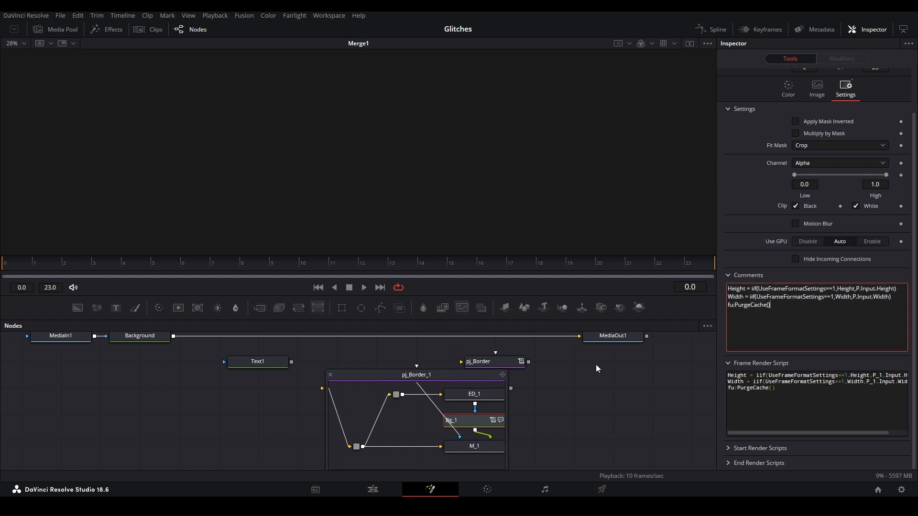
{"action": "left_click_drag", "start_coordinate": [569, 371], "coordinate": [579, 389]}
{"action": "left_click_drag", "start_coordinate": [368, 334], "coordinate": [470, 417]}
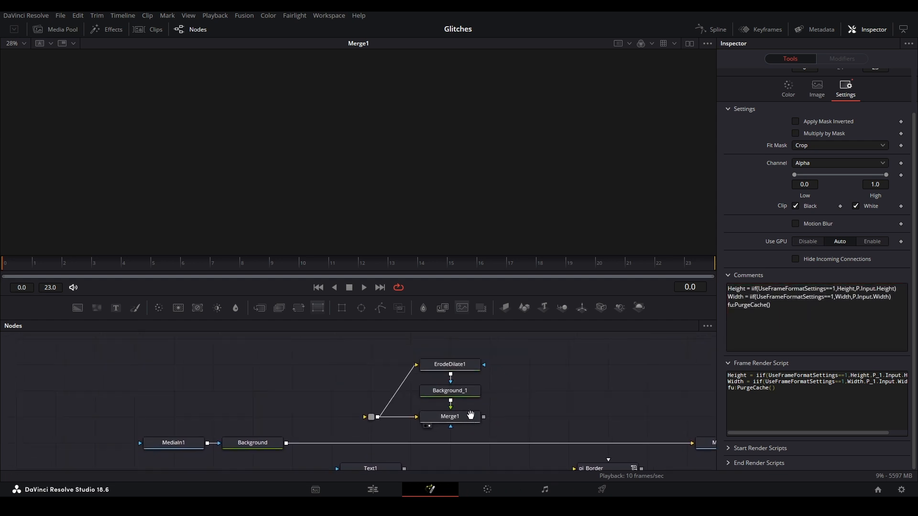
{"action": "left_click", "coordinate": [466, 389]}
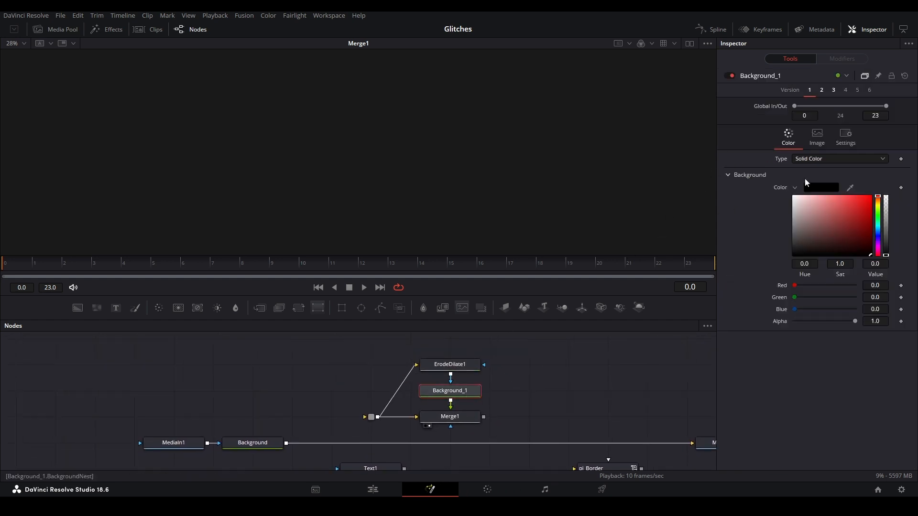
{"action": "left_click", "coordinate": [849, 141]}
{"action": "scroll", "coordinate": [803, 308], "scroll_direction": "down", "scroll_amount": 2}
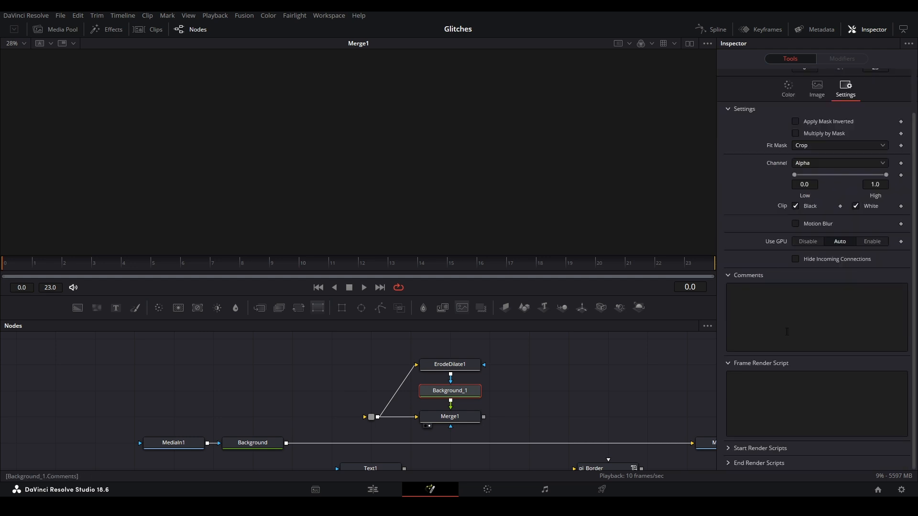
{"action": "left_click", "coordinate": [781, 378]}
{"action": "key", "text": "ctrl+v"}
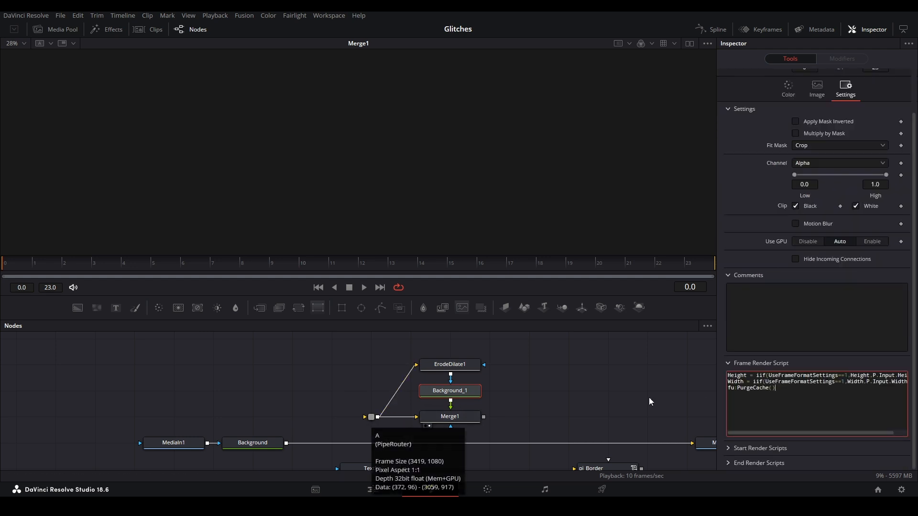
Step: Replace the P node reference with A in both the Height and Width lines of Background_1's Frame Render Script
{"action": "key", "text": "BackSpace"}
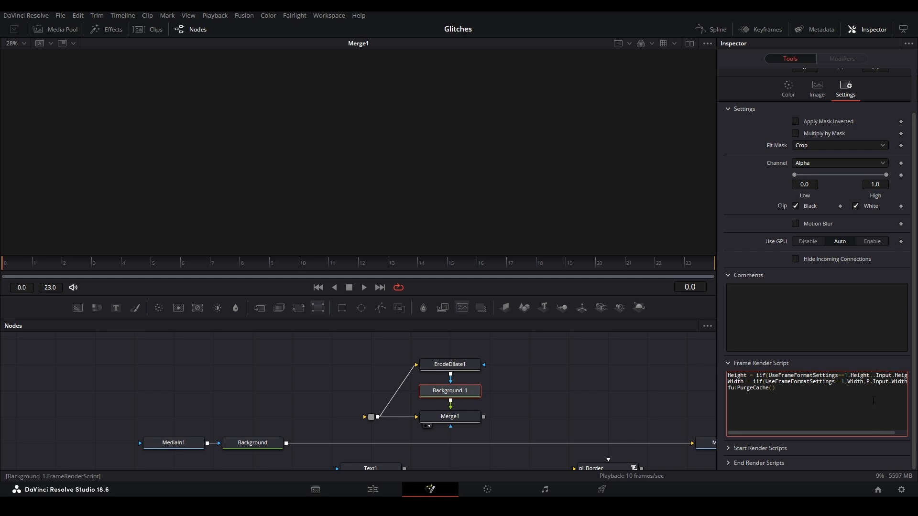
{"action": "type", "text": "A"}
{"action": "left_click", "coordinate": [868, 382]}
{"action": "key", "text": "BackSpace"}
{"action": "type", "text": "A"}
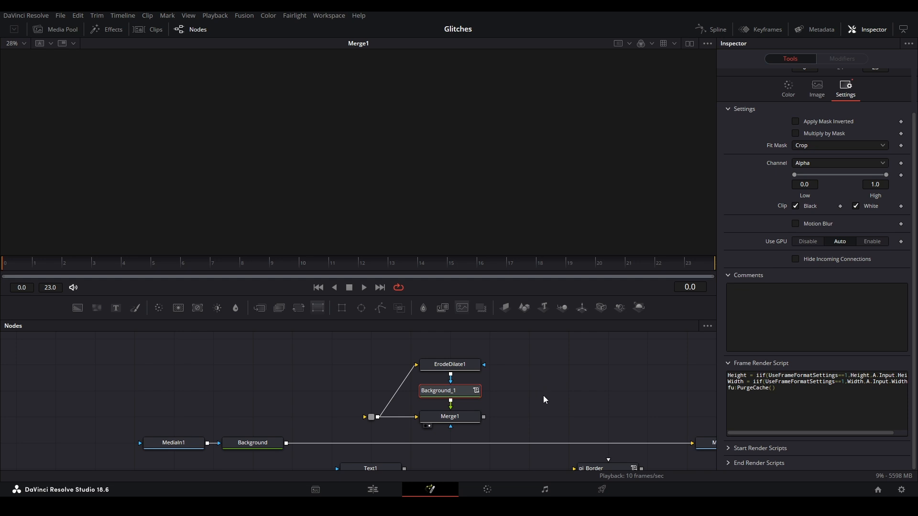
{"action": "left_click", "coordinate": [543, 395]}
Step: Connect Text1 to pipe router A and turn off Auto Resolution on Background_1
{"action": "scroll", "coordinate": [376, 415], "scroll_direction": "down", "scroll_amount": 2}
{"action": "left_click_drag", "start_coordinate": [399, 435], "coordinate": [366, 382]}
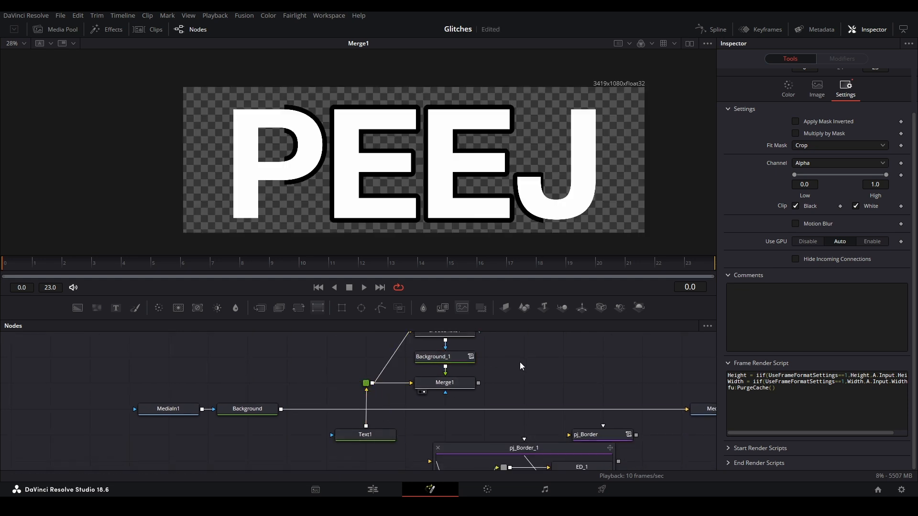
{"action": "left_click", "coordinate": [444, 357]}
{"action": "left_click", "coordinate": [820, 131]}
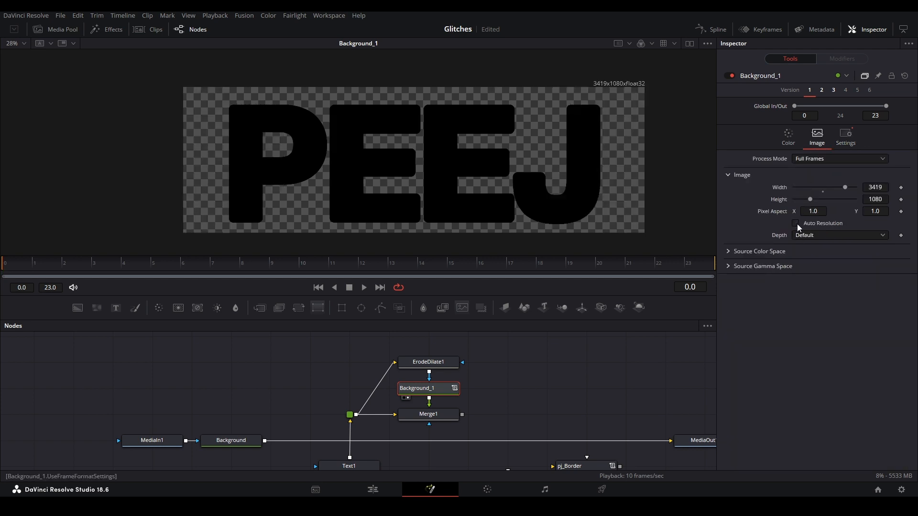
{"action": "left_click", "coordinate": [845, 136]}
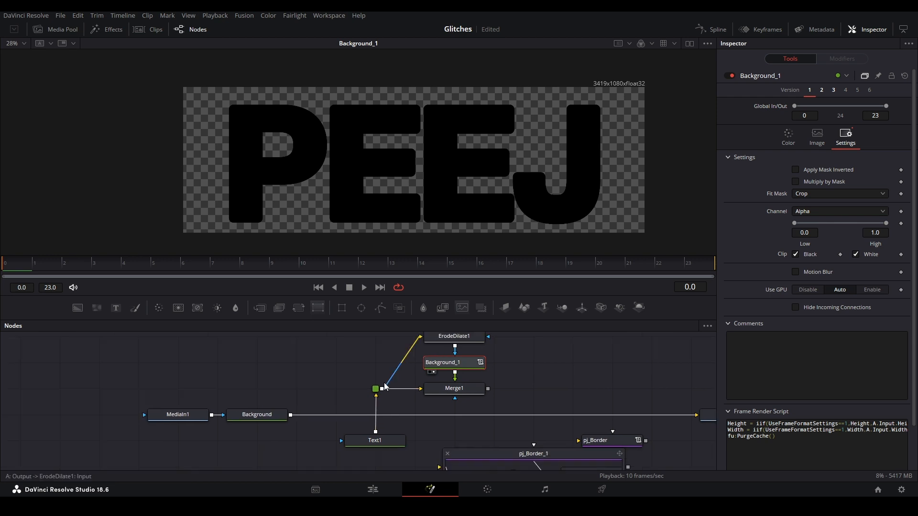
Step: Show Merge1 in the viewer to check the border around the full-width text
{"action": "left_click", "coordinate": [375, 400]}
{"action": "left_click", "coordinate": [475, 384]}
{"action": "key", "text": "2"}
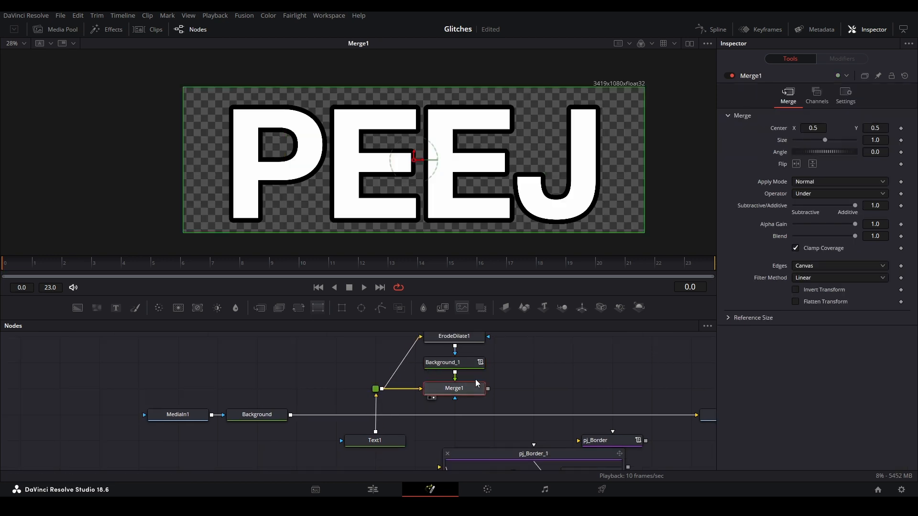
Step: Disconnect Text1 from pipe router A, reconnect Background to it, and fit the Merge1 image in the viewer
{"action": "left_click", "coordinate": [546, 358]}
{"action": "left_click_drag", "start_coordinate": [374, 408], "coordinate": [375, 389]}
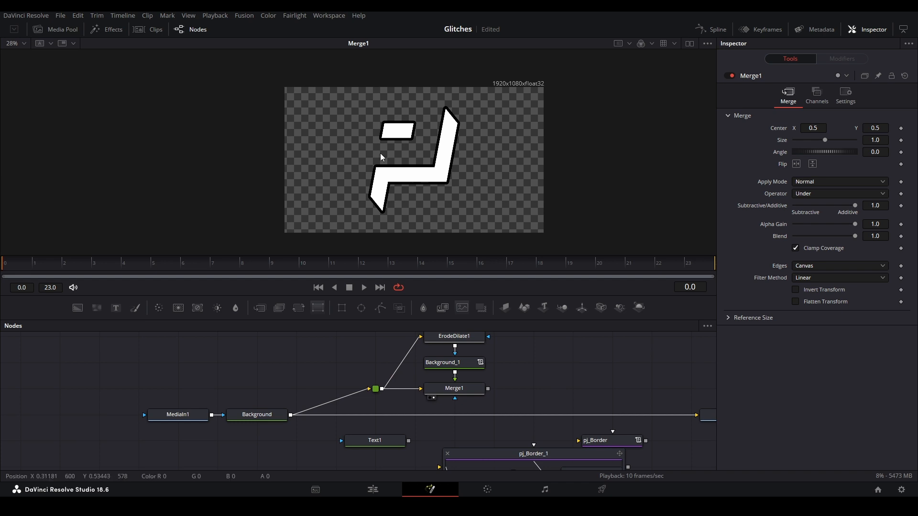
{"action": "scroll", "coordinate": [429, 97], "scroll_direction": "up", "scroll_amount": 2}
{"action": "left_click_drag", "start_coordinate": [303, 113], "coordinate": [494, 196]}
{"action": "key", "text": "ctrl+f"}
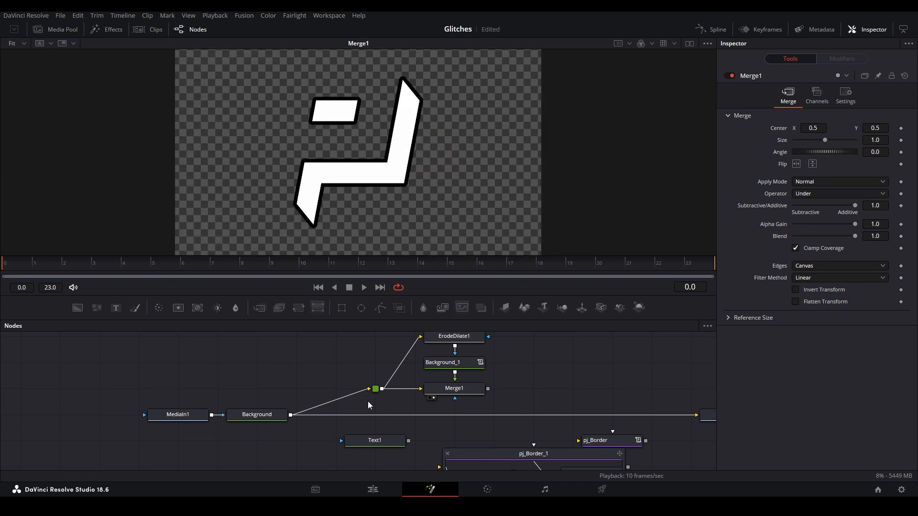
Step: Disconnect Background from the pipe router feeding ErodeDilate1 and Merge1, and reconnect it
{"action": "left_click_drag", "start_coordinate": [360, 393], "coordinate": [480, 381]}
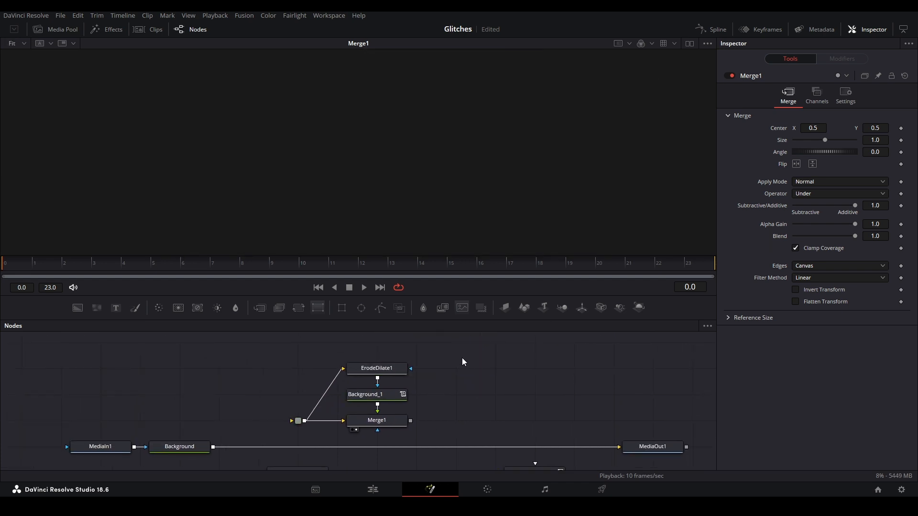
{"action": "left_click_drag", "start_coordinate": [293, 420], "coordinate": [213, 446]}
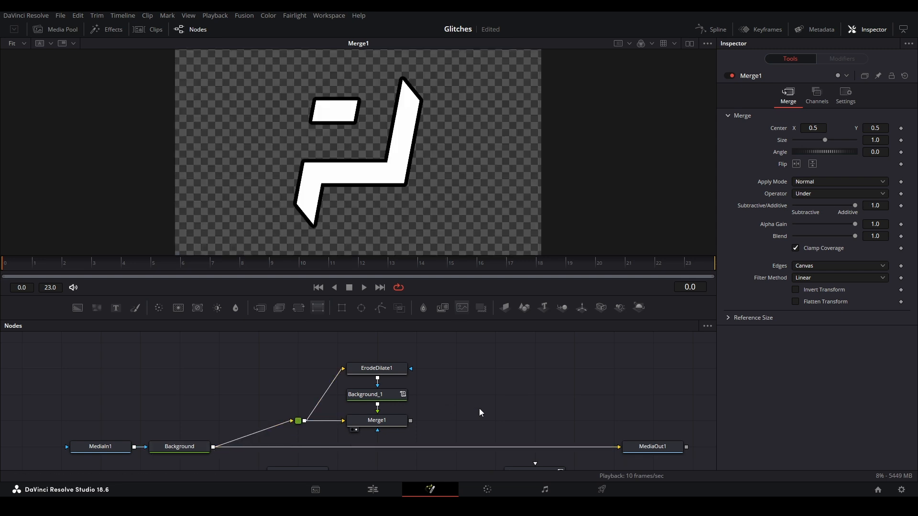
Step: Add a new Merge node beside Merge1 and connect Merge1's output to its background input
{"action": "left_click_drag", "start_coordinate": [480, 412], "coordinate": [406, 380]}
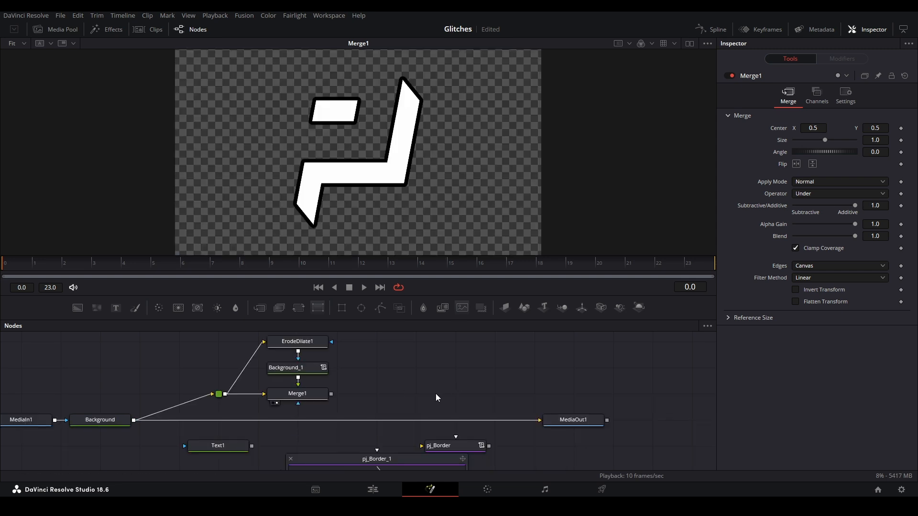
{"action": "left_click_drag", "start_coordinate": [260, 307], "coordinate": [491, 399]}
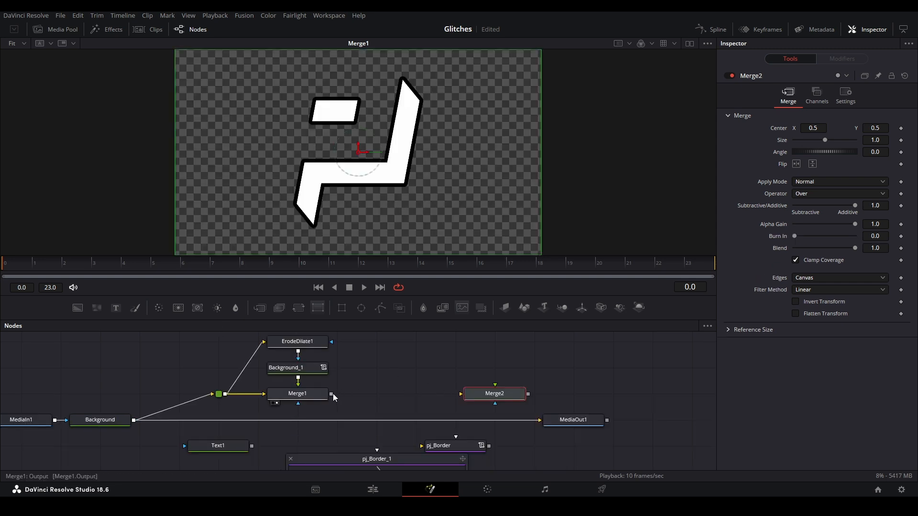
{"action": "left_click_drag", "start_coordinate": [332, 394], "coordinate": [478, 397]}
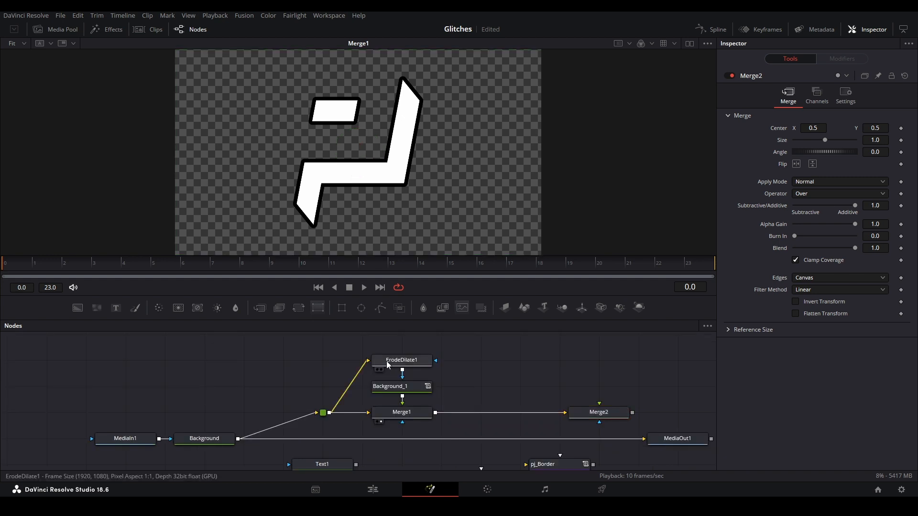
Step: Delete the unused Text1, pj_Border and pj_Border_1 nodes below the main node chain
{"action": "left_click_drag", "start_coordinate": [457, 344], "coordinate": [464, 293]}
{"action": "left_click_drag", "start_coordinate": [279, 404], "coordinate": [545, 439]}
{"action": "key", "text": "Delete"}
{"action": "left_click_drag", "start_coordinate": [490, 334], "coordinate": [493, 381]}
Step: Rename the ErodeDilate1 node as ED
{"action": "left_click", "coordinate": [433, 360]}
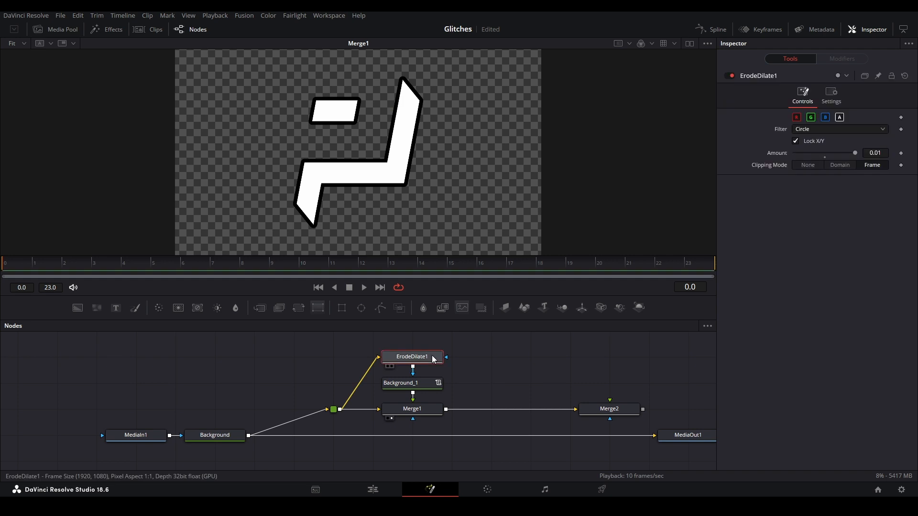
{"action": "key", "text": "F2"}
{"action": "type", "text": "ED"}
{"action": "key", "text": "Return"}
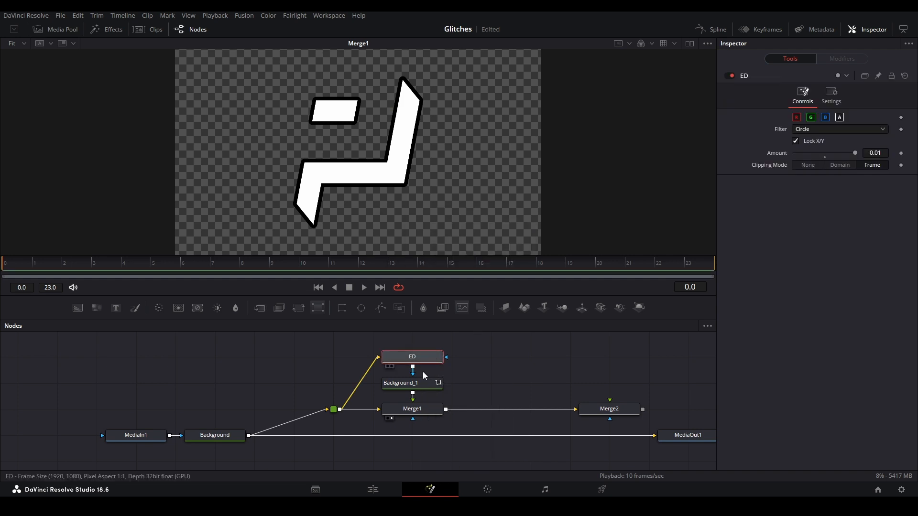
Step: Rename the Background_1 node as BG
{"action": "left_click", "coordinate": [408, 383]}
{"action": "key", "text": "F2"}
{"action": "type", "text": "BG"}
{"action": "key", "text": "Return"}
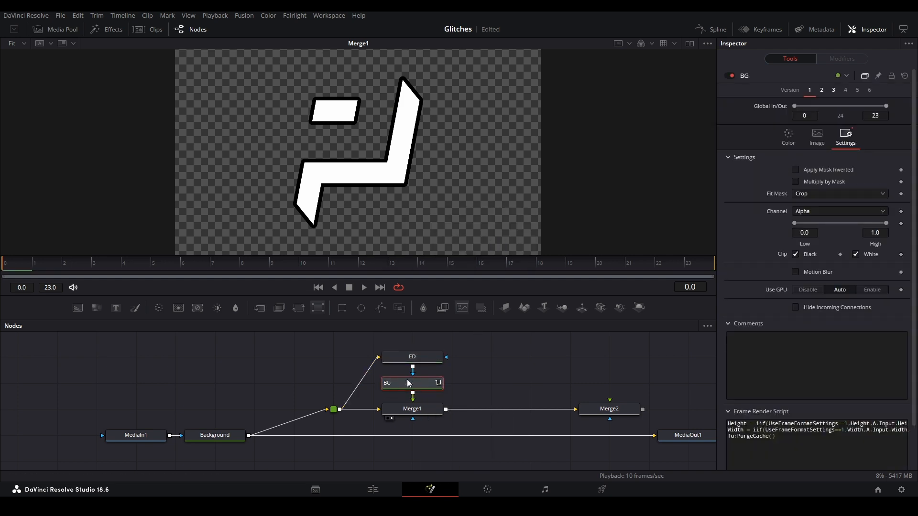
Step: Rename the Merge1 node as M1
{"action": "left_click", "coordinate": [397, 412]}
{"action": "key", "text": "F2"}
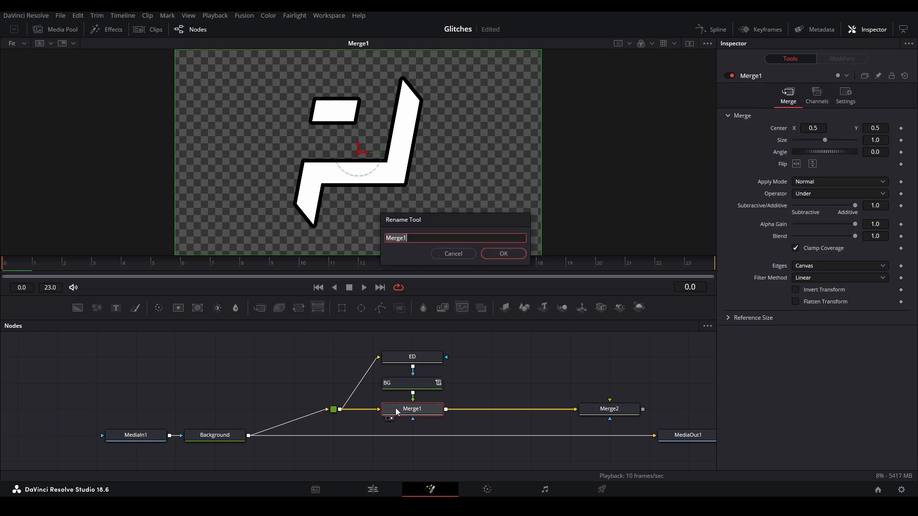
{"action": "type", "text": "M1"}
{"action": "key", "text": "Return"}
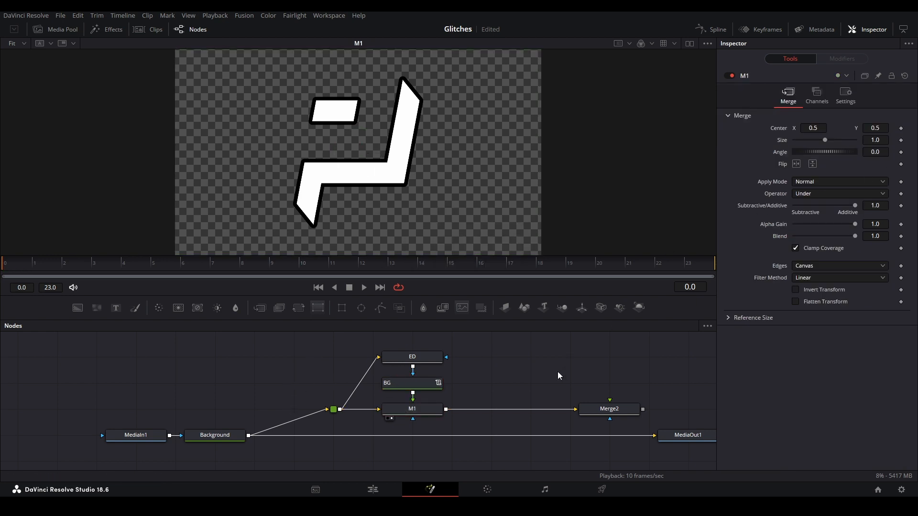
Step: Search the tool list for the border tool, add a pj_Border node to the flow, and delete it again
{"action": "left_click_drag", "start_coordinate": [557, 372], "coordinate": [521, 374]}
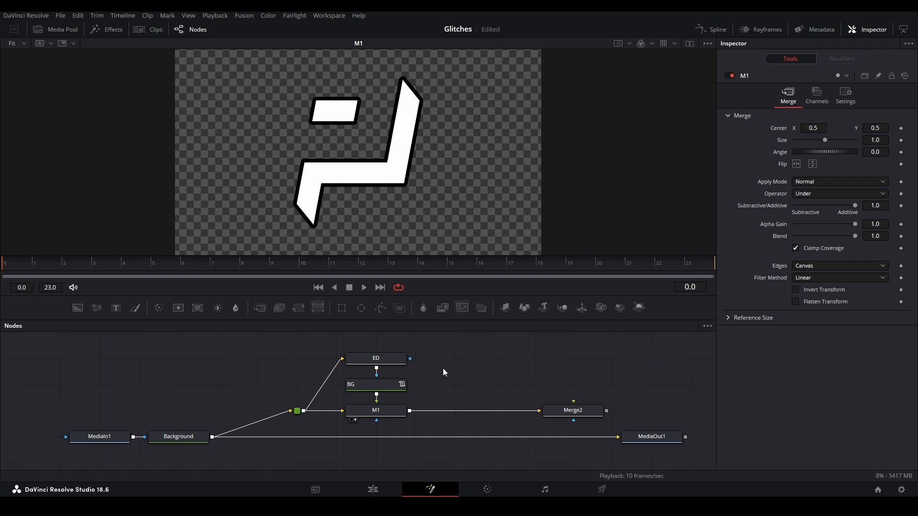
{"action": "key", "text": "shift+space"}
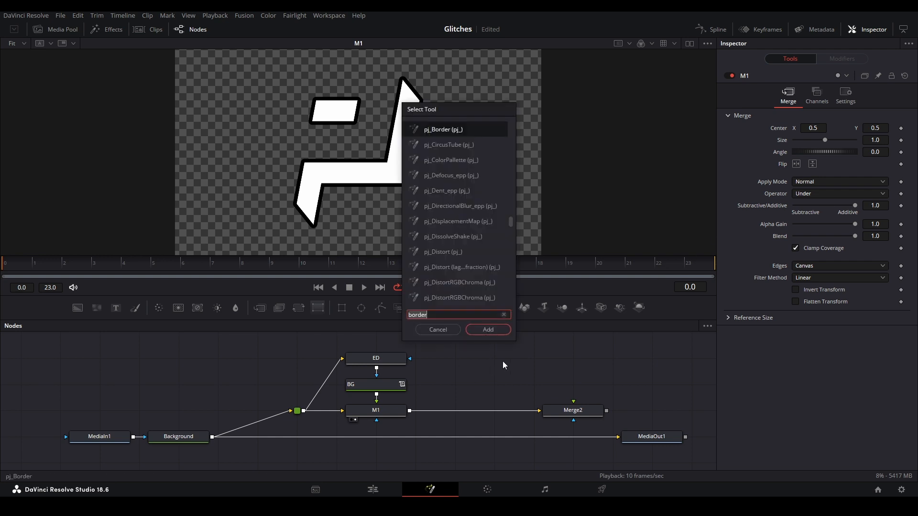
{"action": "type", "text": "borer"}
{"action": "key", "text": "Return"}
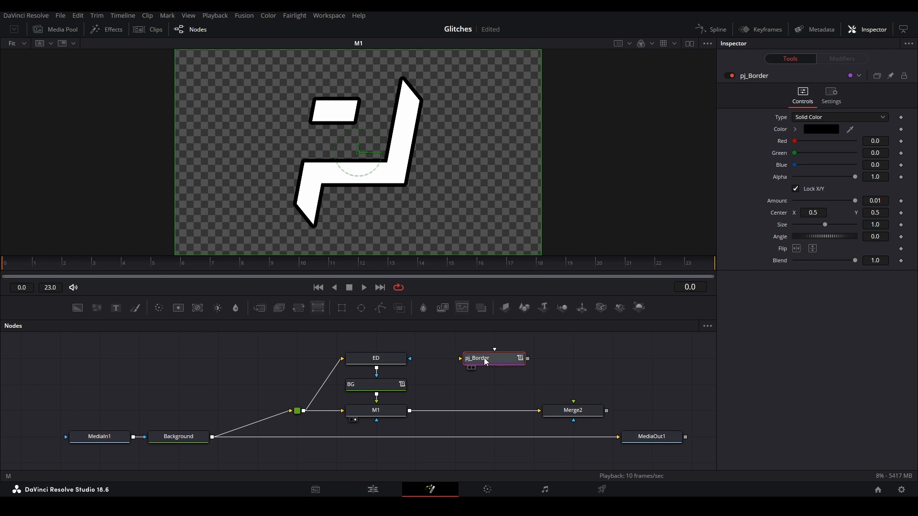
{"action": "key", "text": "Delete"}
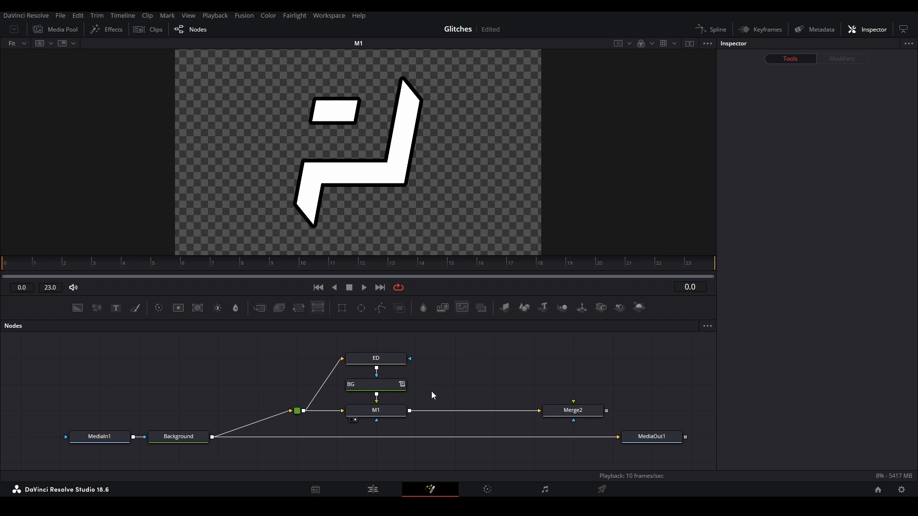
{"action": "left_click", "coordinate": [403, 385]}
{"action": "left_click_drag", "start_coordinate": [454, 341], "coordinate": [380, 369]}
{"action": "left_click", "coordinate": [462, 368]}
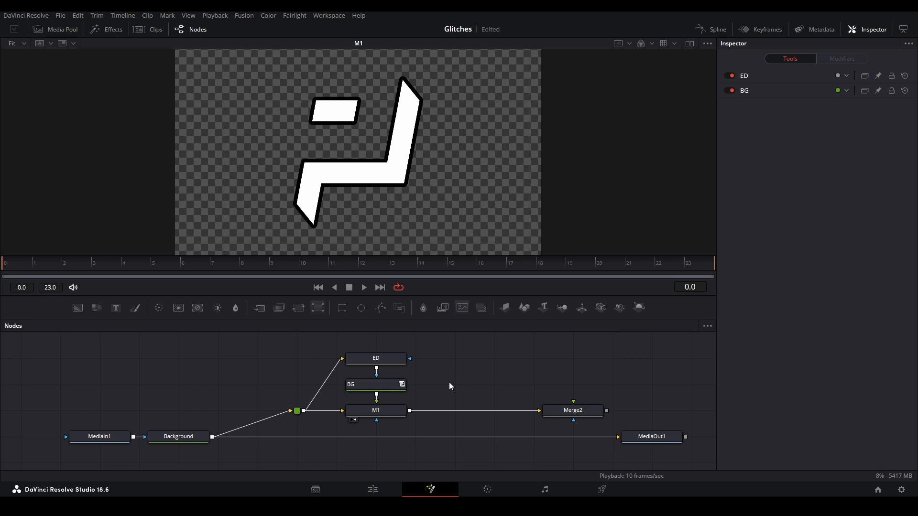
Step: Select the nodes one after another in the order BG, ED, M1 and pipe router A
{"action": "left_click_drag", "start_coordinate": [435, 397], "coordinate": [385, 382]}
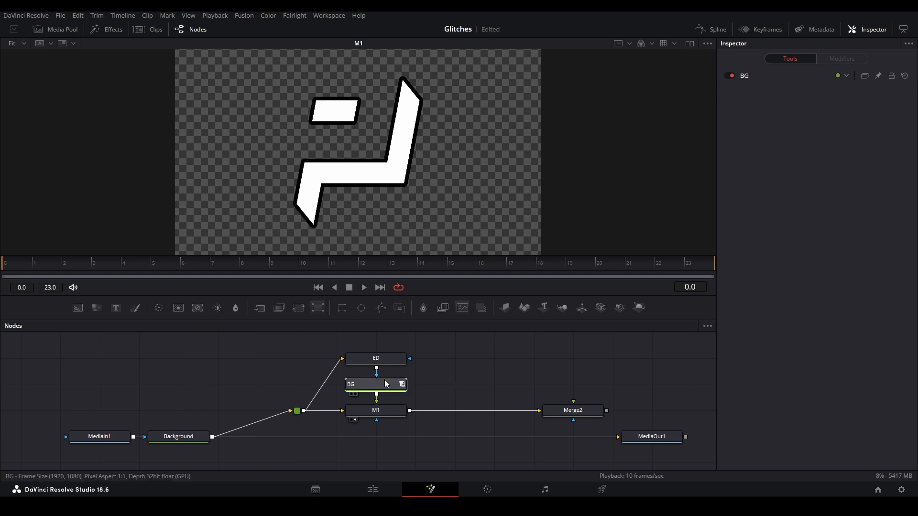
{"action": "left_click_drag", "start_coordinate": [436, 344], "coordinate": [370, 369]}
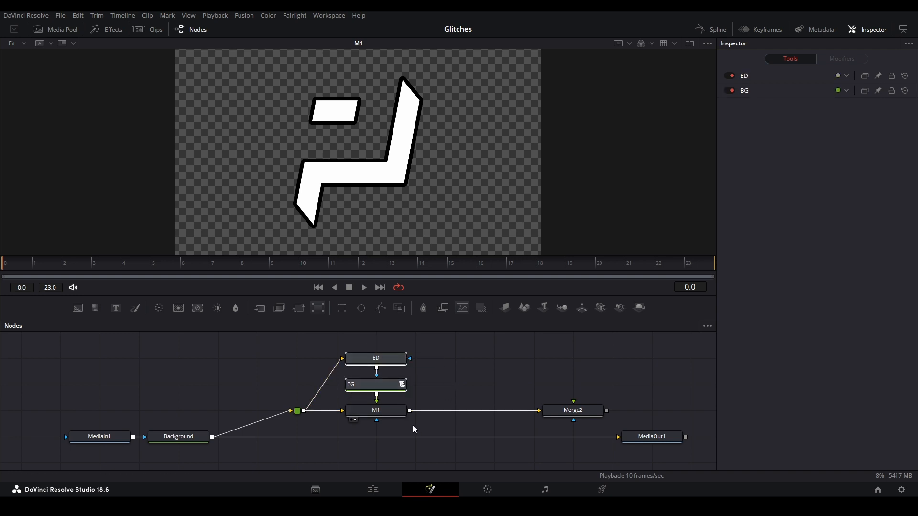
{"action": "left_click_drag", "start_coordinate": [418, 432], "coordinate": [366, 404]}
{"action": "left_click_drag", "start_coordinate": [266, 383], "coordinate": [313, 433]}
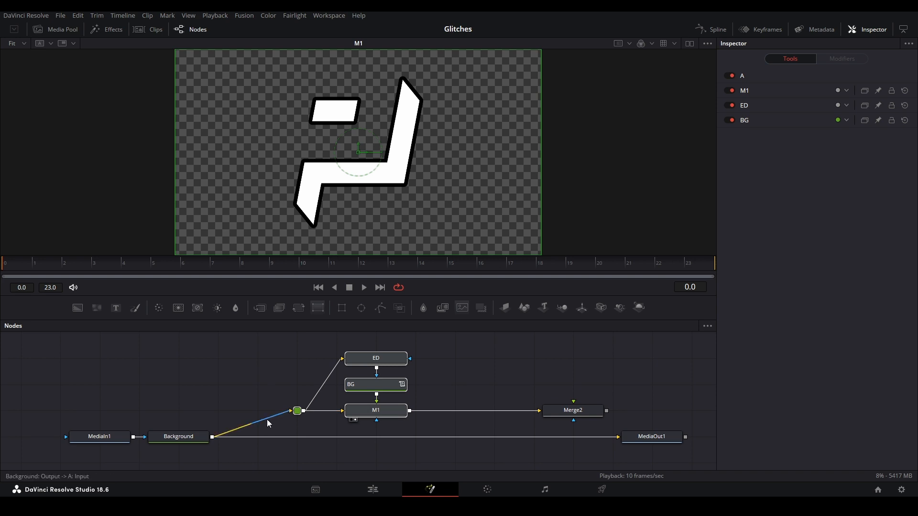
Step: Create a macro from the selected nodes and name it tut_Border
{"action": "left_click", "coordinate": [395, 410]}
{"action": "right_click", "coordinate": [395, 410]}
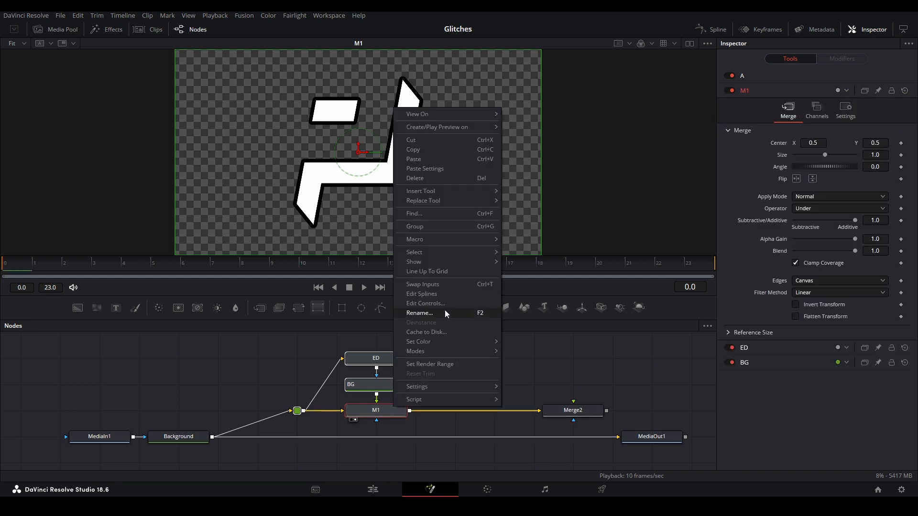
{"action": "mouse_move", "coordinate": [470, 240]}
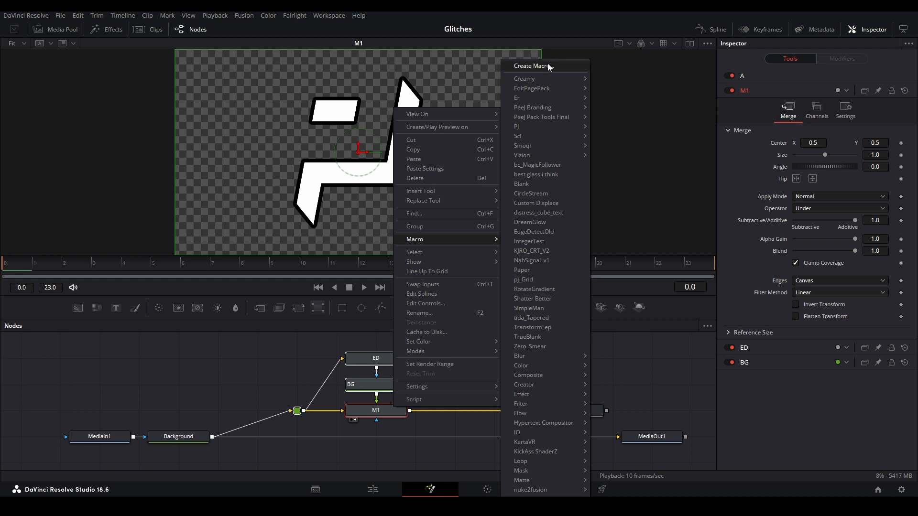
{"action": "left_click", "coordinate": [533, 66]}
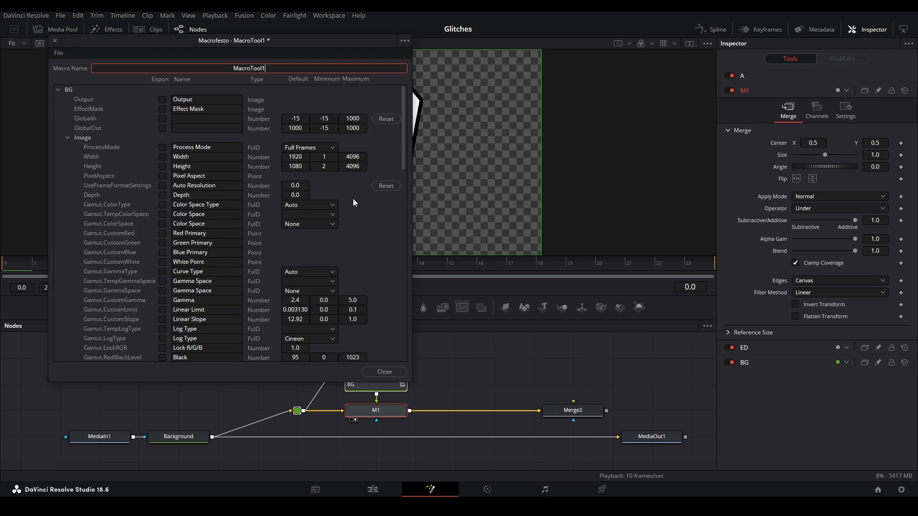
{"action": "left_click_drag", "start_coordinate": [296, 39], "coordinate": [486, 57]}
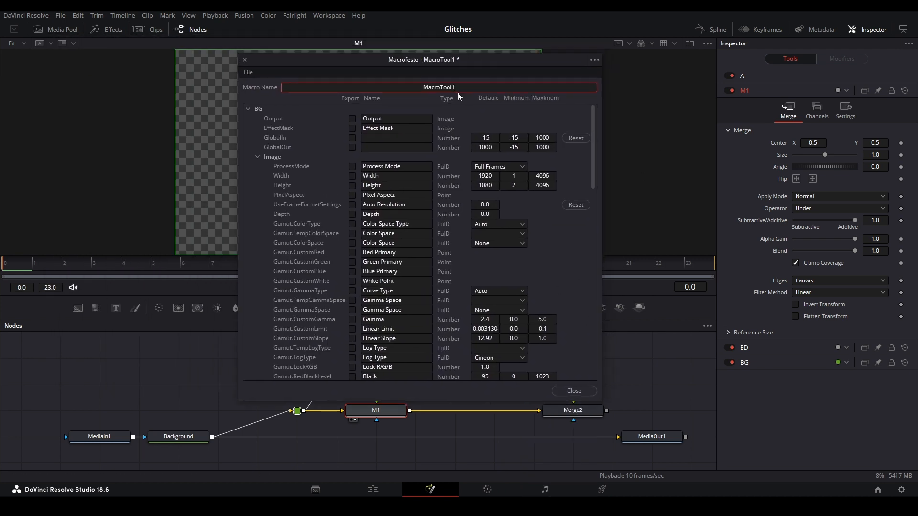
{"action": "left_click_drag", "start_coordinate": [456, 89], "coordinate": [395, 79]}
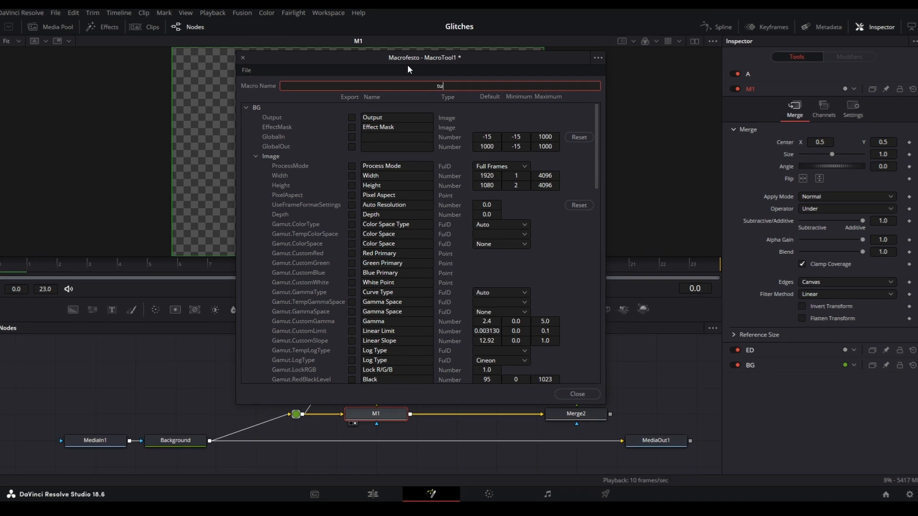
{"action": "type", "text": "tut_Border"}
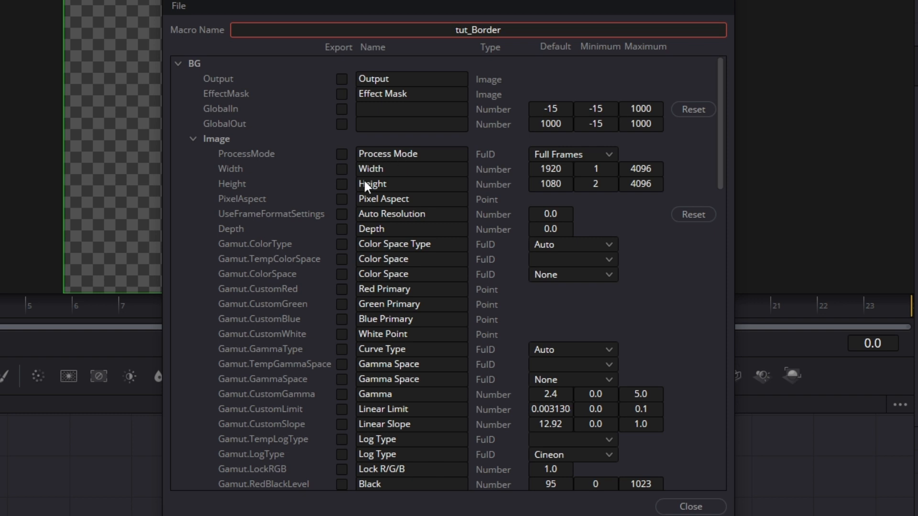
Step: Mark BG's TopLeftRed, TopLeftGreen, TopLeftBlue and TopLeftAlpha color controls for export in the macro
{"action": "scroll", "coordinate": [279, 162], "scroll_direction": "down", "scroll_amount": 20}
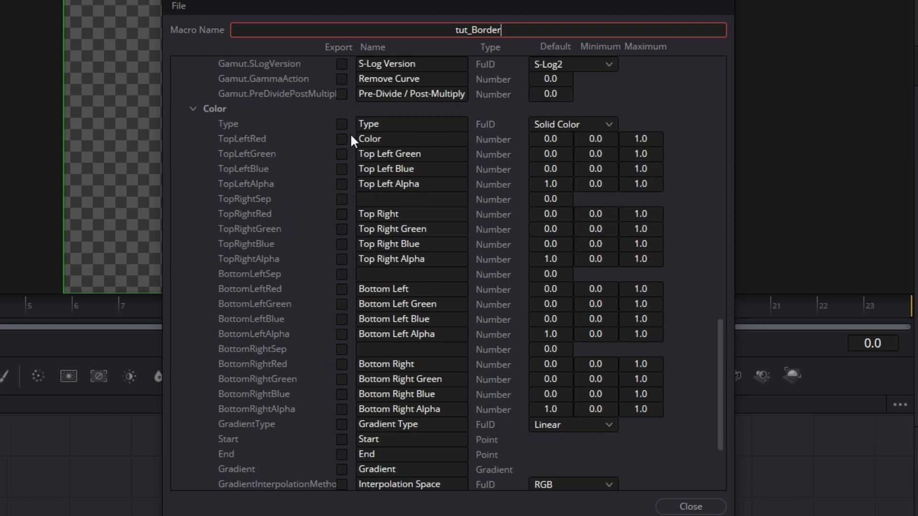
{"action": "left_click", "coordinate": [341, 139]}
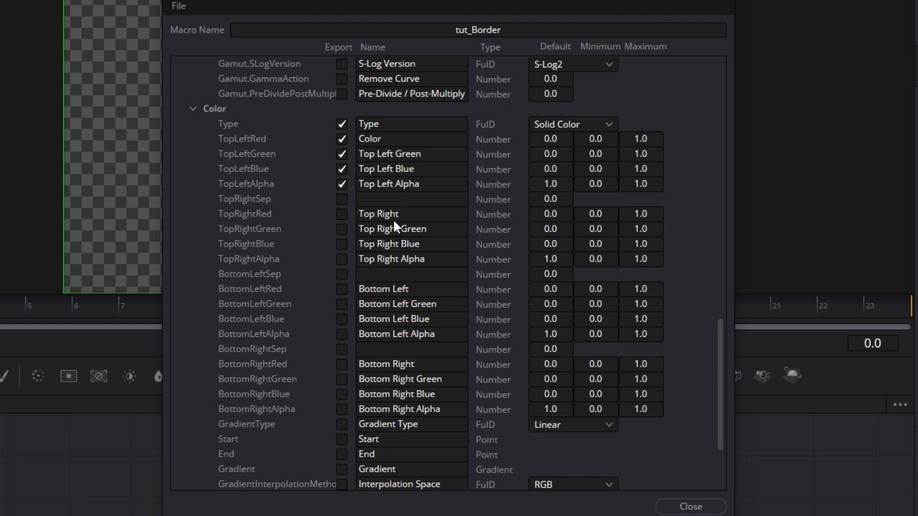
{"action": "scroll", "coordinate": [401, 215], "scroll_direction": "down", "scroll_amount": 1}
{"action": "scroll", "coordinate": [346, 183], "scroll_direction": "up", "scroll_amount": 2}
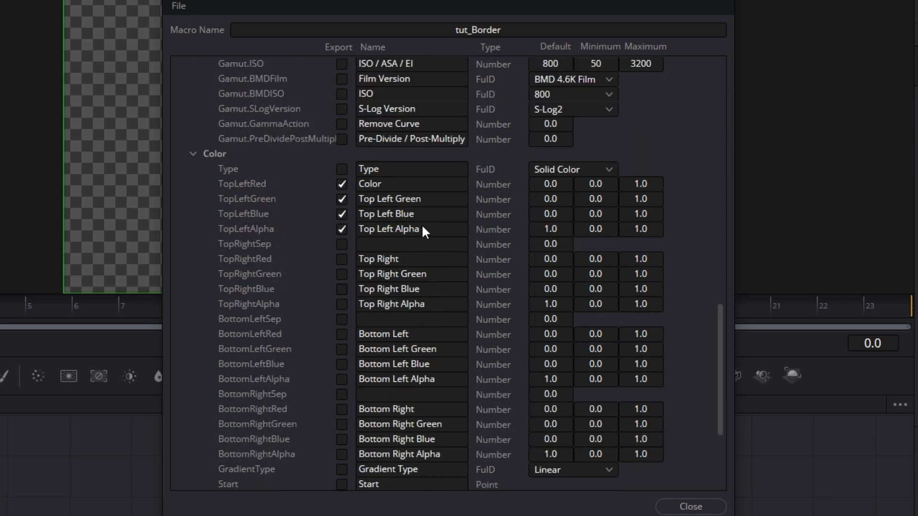
{"action": "left_click", "coordinate": [193, 153]}
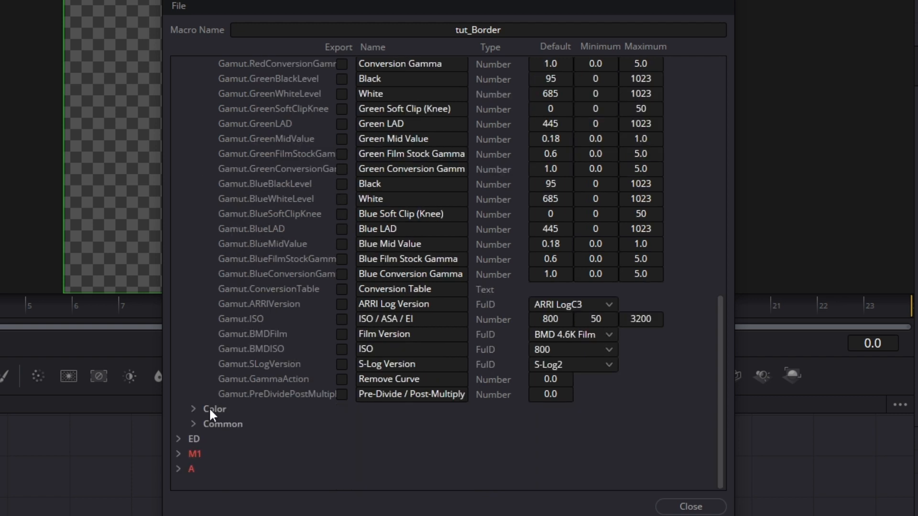
Step: Mark ED's Filter and XAmount controls for export in the macro
{"action": "left_click", "coordinate": [177, 439]}
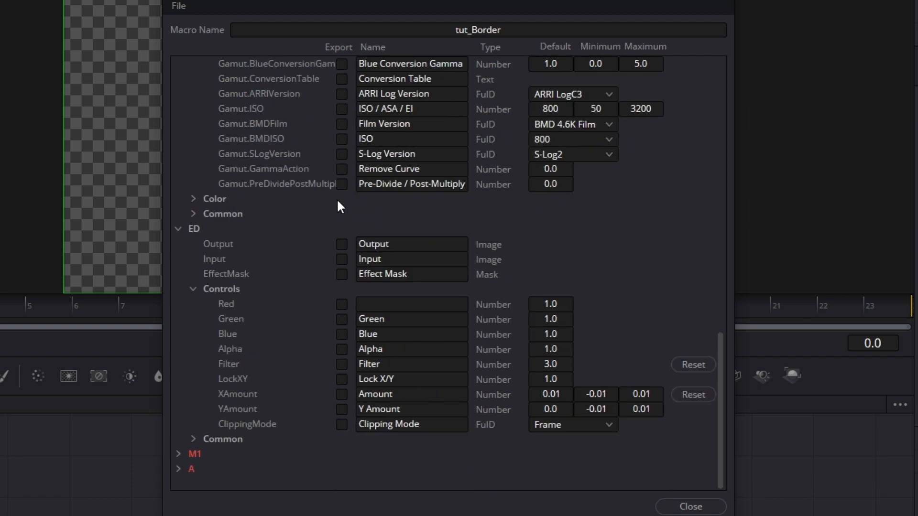
{"action": "left_click", "coordinate": [341, 395]}
{"action": "left_click", "coordinate": [178, 229]}
Step: Mark M1's Center, Size, Angle, ApplyMode and BlendClone controls for export in the macro
{"action": "left_click", "coordinate": [184, 451]}
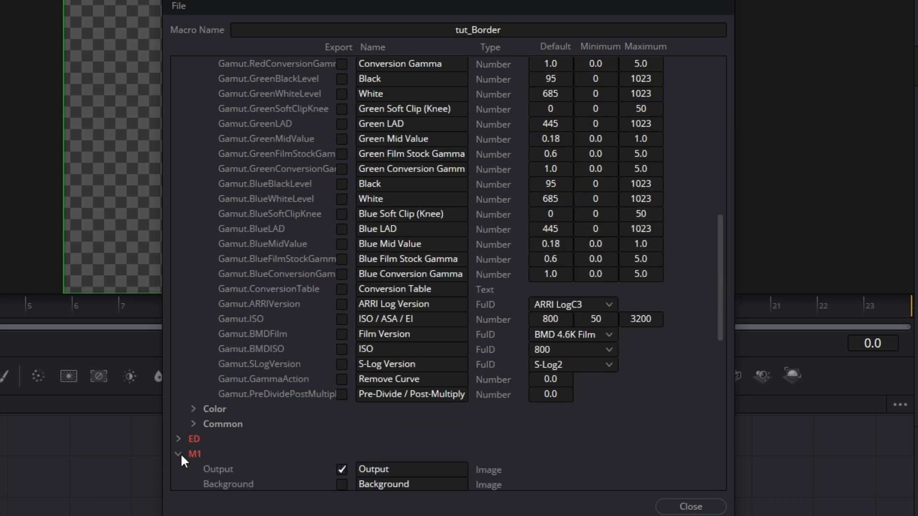
{"action": "scroll", "coordinate": [328, 234], "scroll_direction": "down", "scroll_amount": 8}
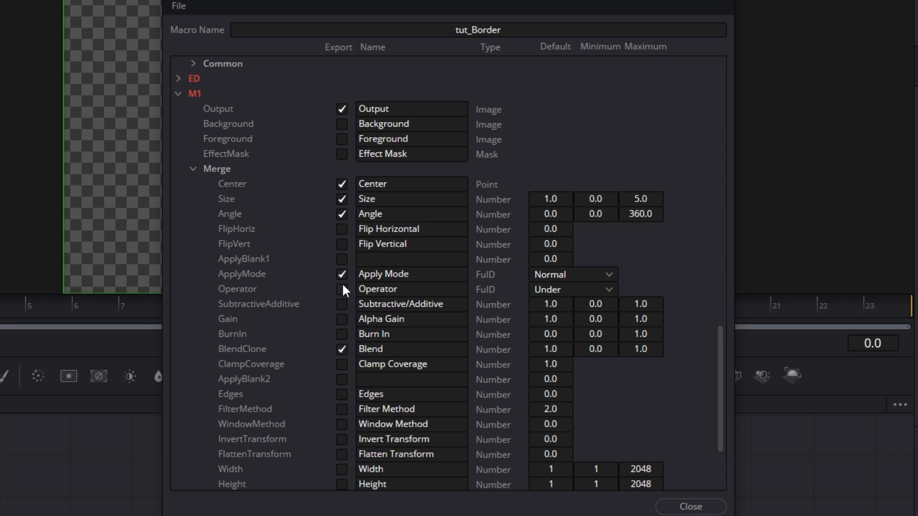
{"action": "scroll", "coordinate": [342, 282], "scroll_direction": "down", "scroll_amount": 4}
{"action": "scroll", "coordinate": [343, 319], "scroll_direction": "up", "scroll_amount": 15}
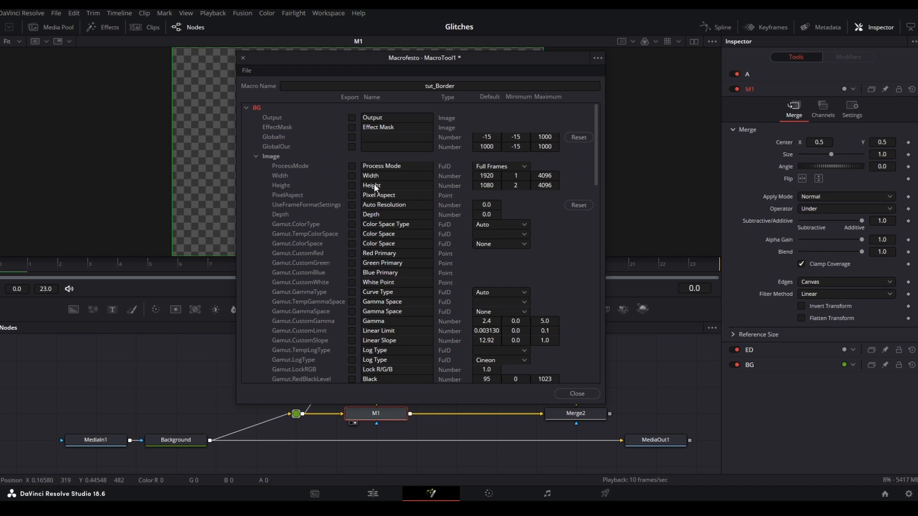
Step: Save the macro as tut_Border in the Macros folder and close the macro editor
{"action": "left_click", "coordinate": [247, 70]}
{"action": "left_click", "coordinate": [271, 106]}
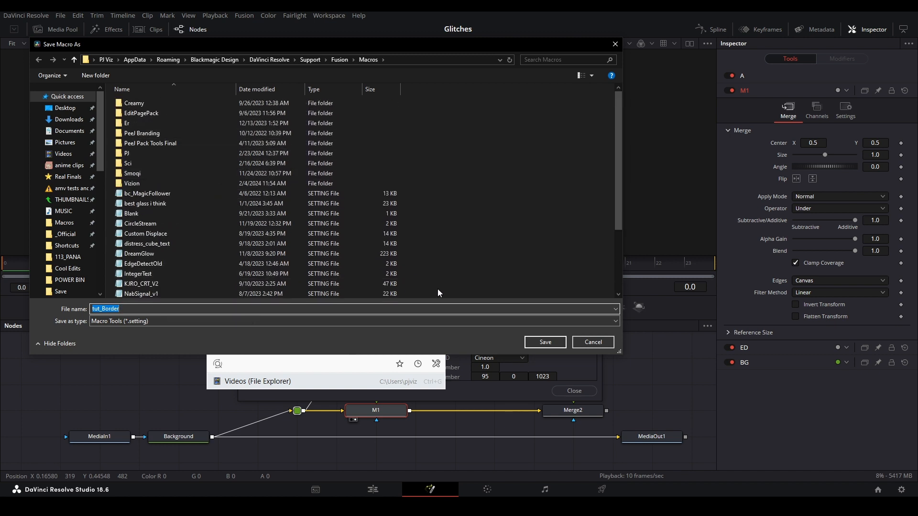
{"action": "left_click", "coordinate": [546, 342]}
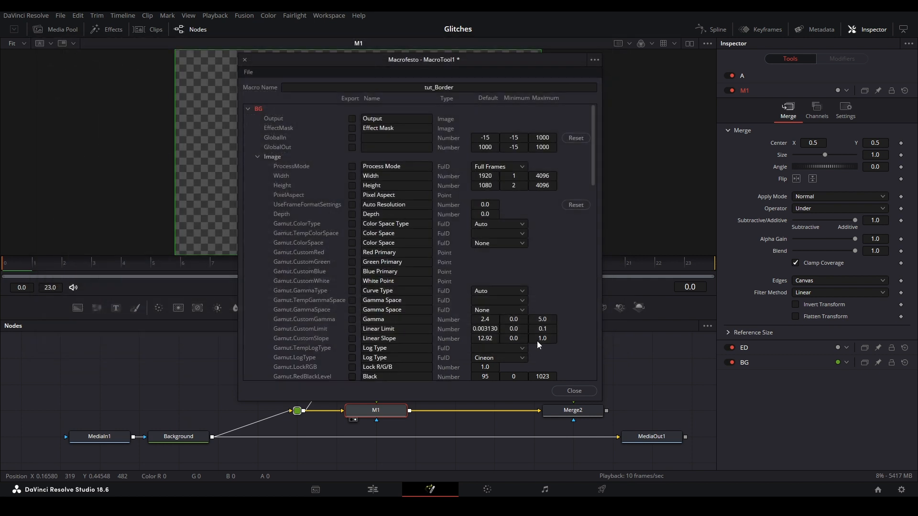
{"action": "left_click", "coordinate": [574, 391]}
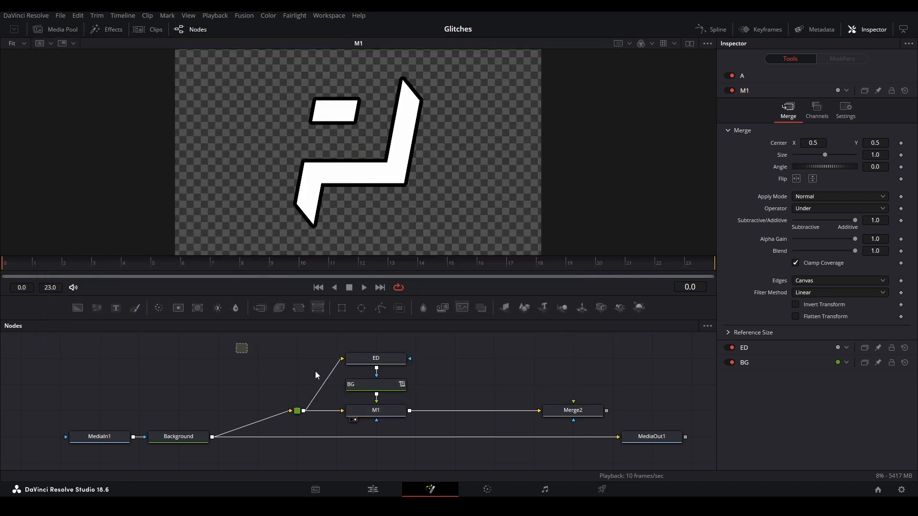
Step: Delete the ED, BG, M1, pipe router A and Merge2 nodes from the flow
{"action": "left_click_drag", "start_coordinate": [235, 343], "coordinate": [592, 421]}
{"action": "key", "text": "Delete"}
Step: Add the saved tut_Border tool, connect Background's output to it, and show it in the viewer
{"action": "key", "text": "shift+space"}
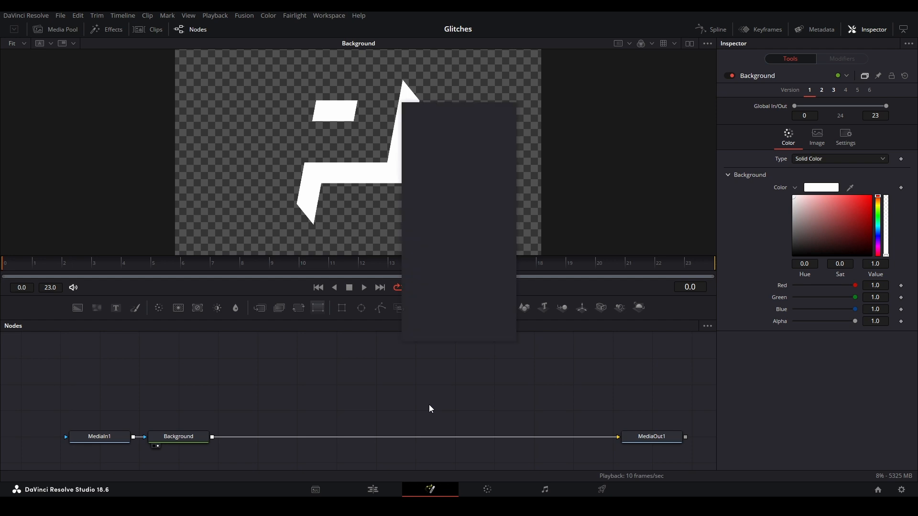
{"action": "type", "text": "border"}
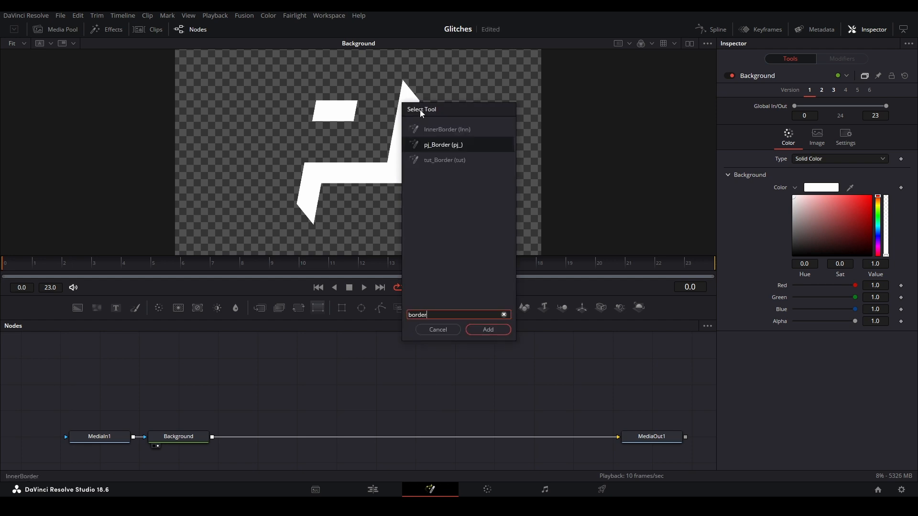
{"action": "left_click", "coordinate": [449, 160]}
{"action": "left_click", "coordinate": [488, 330]}
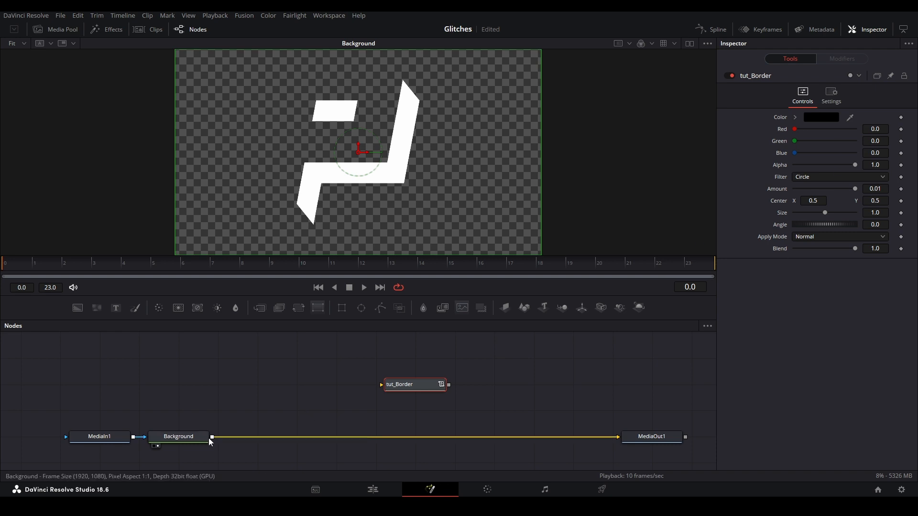
{"action": "left_click_drag", "start_coordinate": [210, 437], "coordinate": [402, 386]}
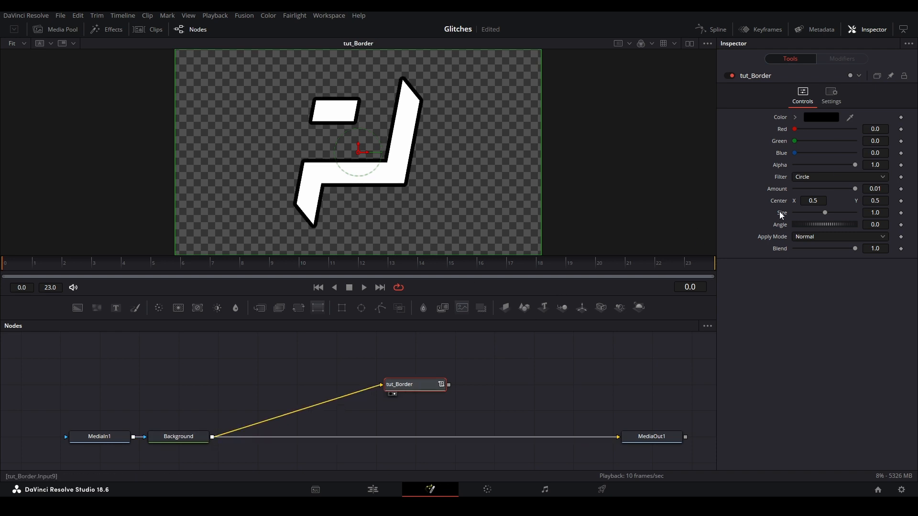
Step: Try different Amount and Center X values on tut_Border and undo the changes
{"action": "left_click_drag", "start_coordinate": [854, 189], "coordinate": [879, 182]}
{"action": "left_click_drag", "start_coordinate": [813, 201], "coordinate": [839, 211]}
{"action": "key", "text": "ctrl+z"}
{"action": "key", "text": "ctrl+z"}
{"action": "key", "text": "ctrl+z"}
Step: Set tut_Border's color to bright red with Red 1.0, Green 0.102 and Blue 0.102
{"action": "left_click", "coordinate": [796, 119]}
{"action": "left_click_drag", "start_coordinate": [827, 139], "coordinate": [859, 116]}
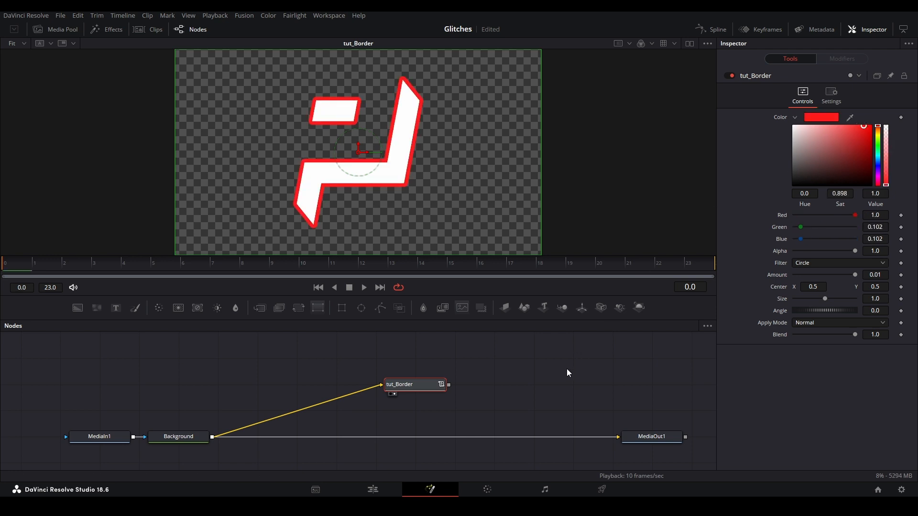